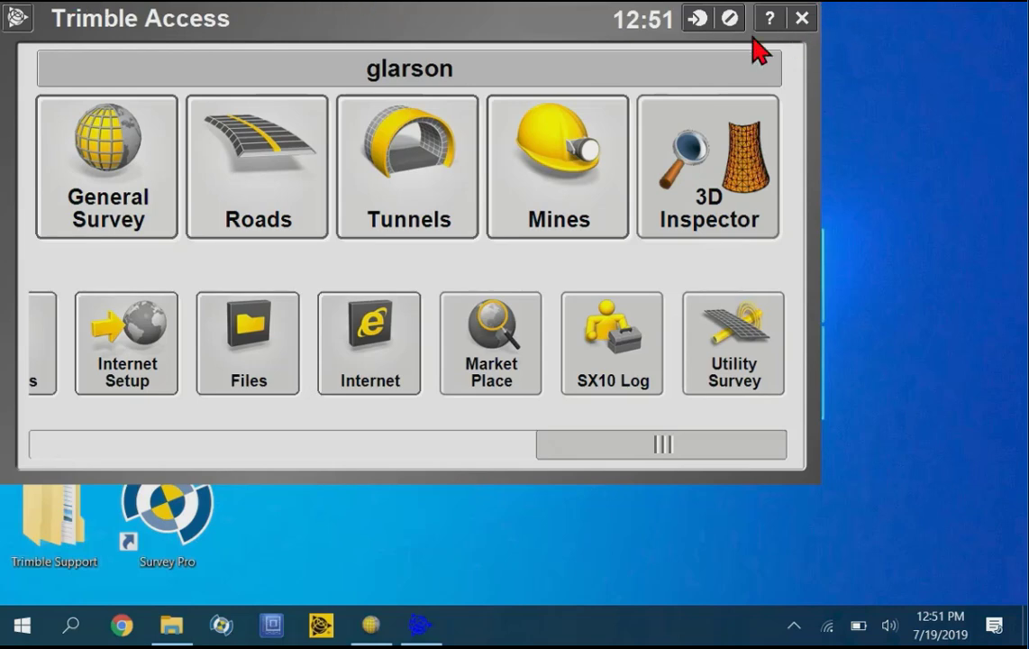
Check the Trimble Access version and licence details in the general options
{"action": "left_click", "coordinate": [17, 20]}
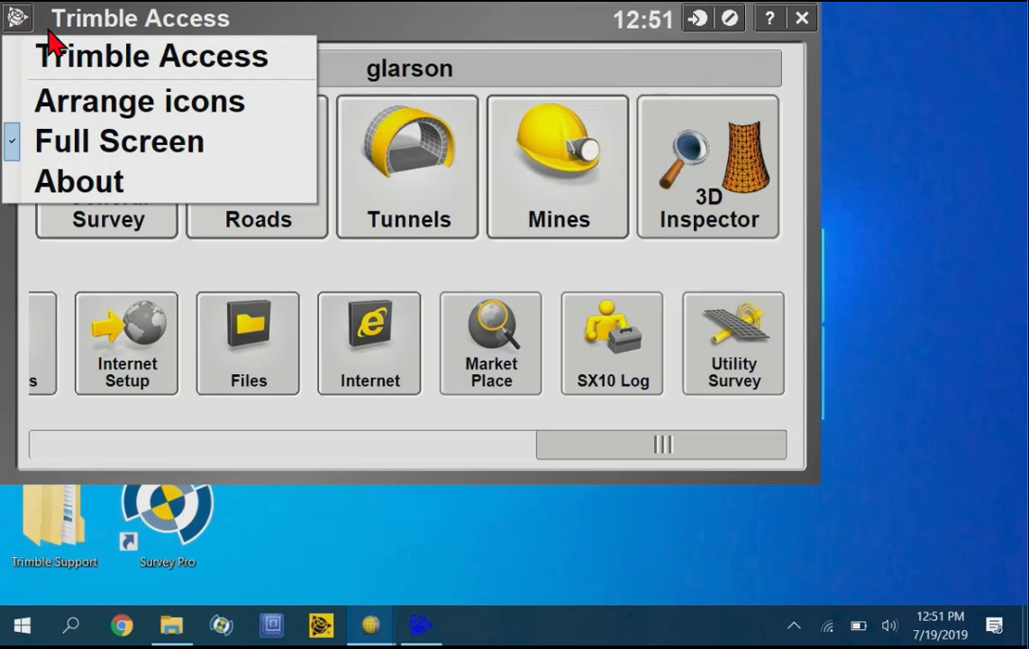
{"action": "left_click", "coordinate": [79, 191]}
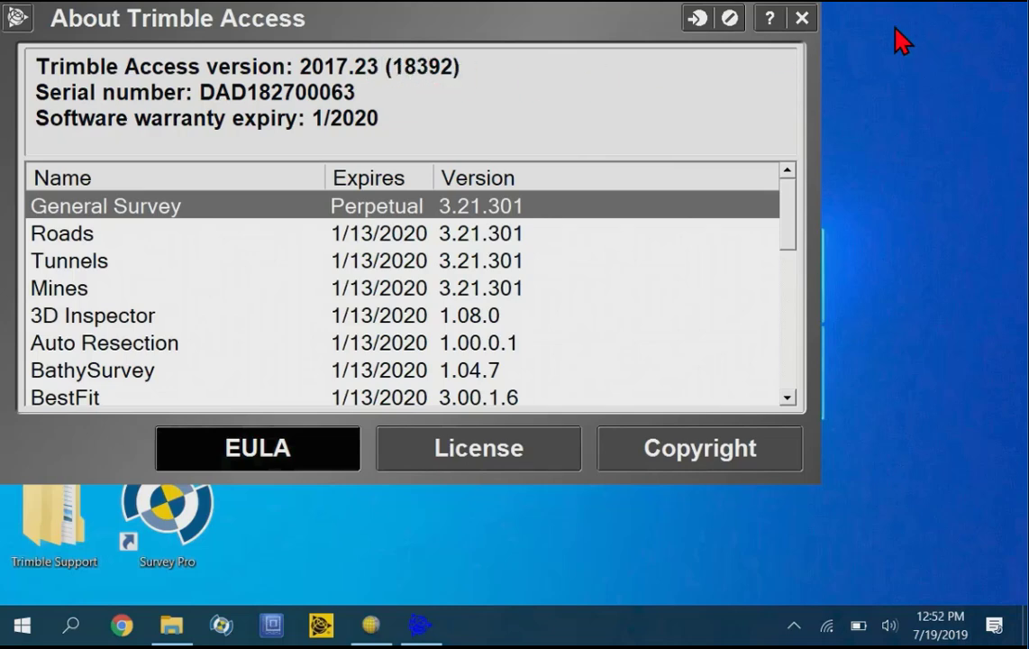
{"action": "left_click", "coordinate": [802, 19]}
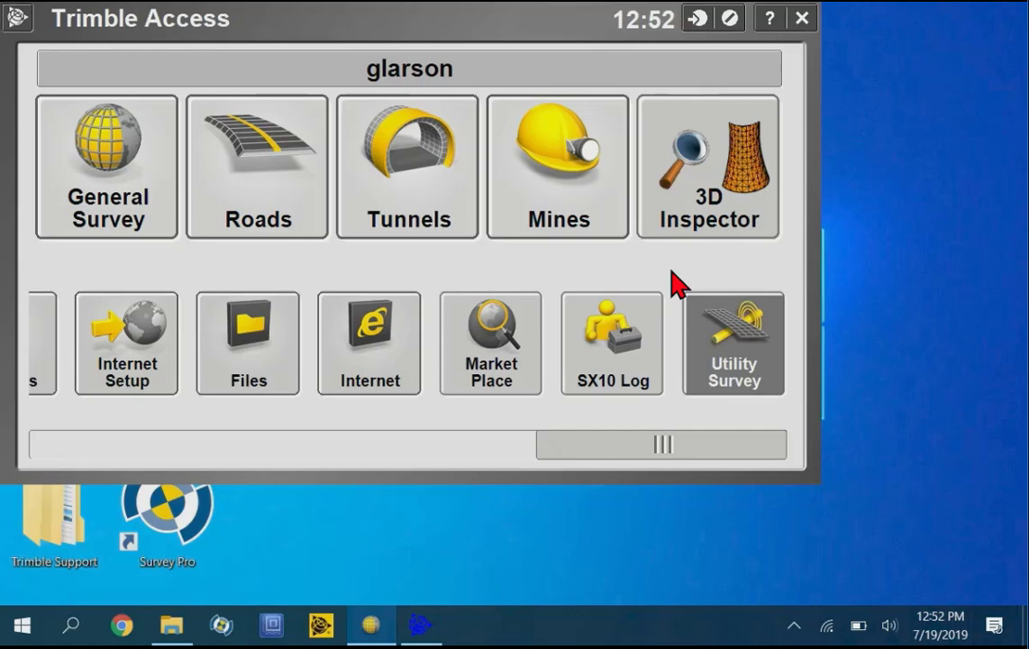
Launch Utility Survey and review the Style's Spar connection ports, leaving it on COM1
{"action": "left_click", "coordinate": [737, 361]}
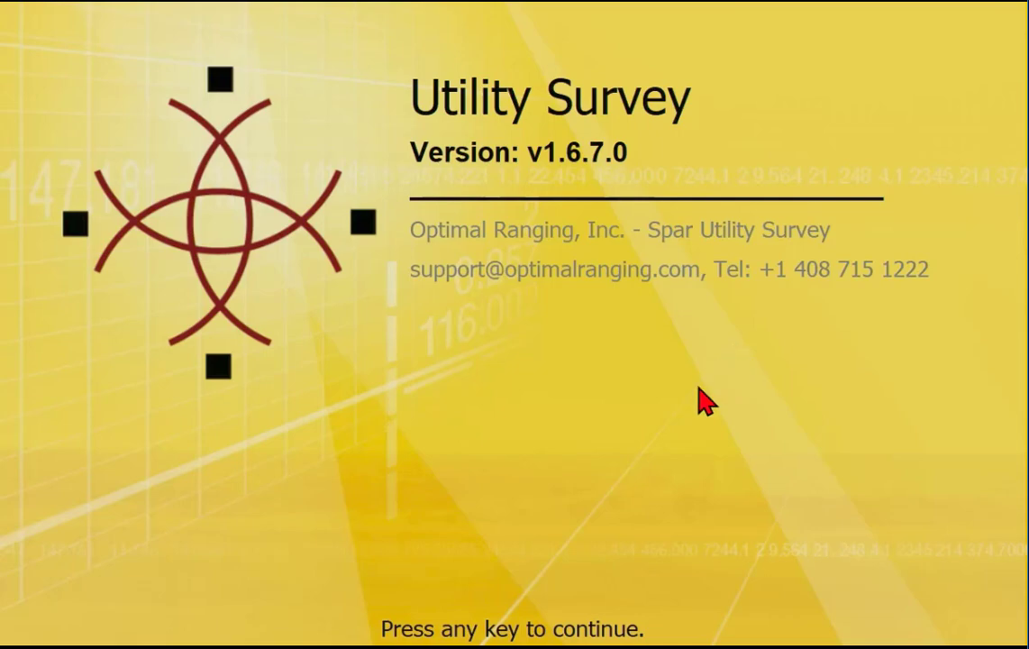
{"action": "left_click", "coordinate": [682, 412]}
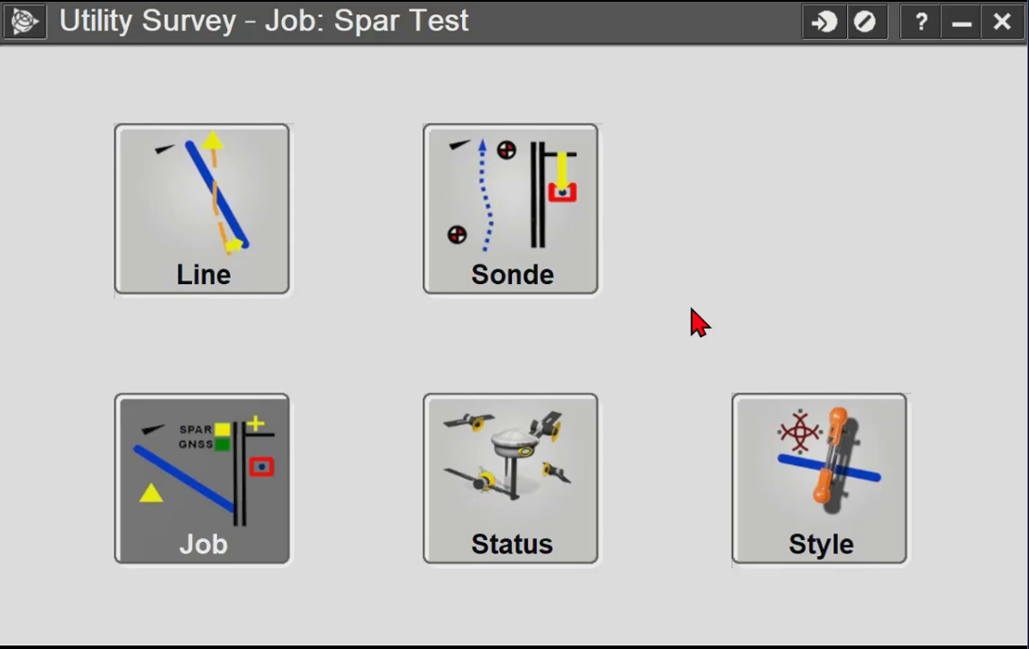
{"action": "left_click", "coordinate": [865, 491]}
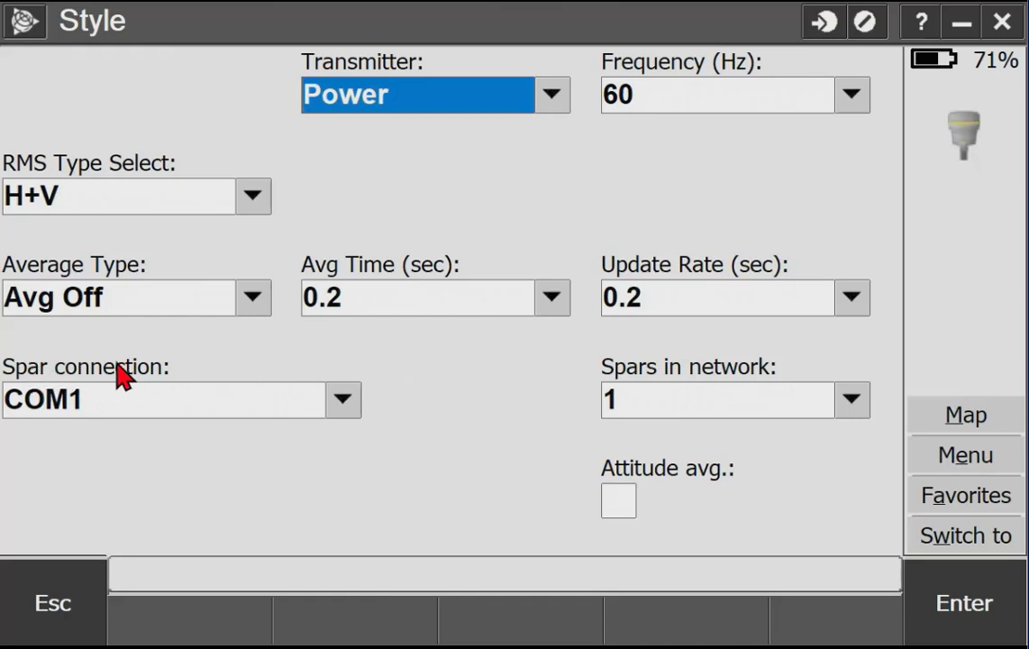
{"action": "left_click", "coordinate": [345, 403]}
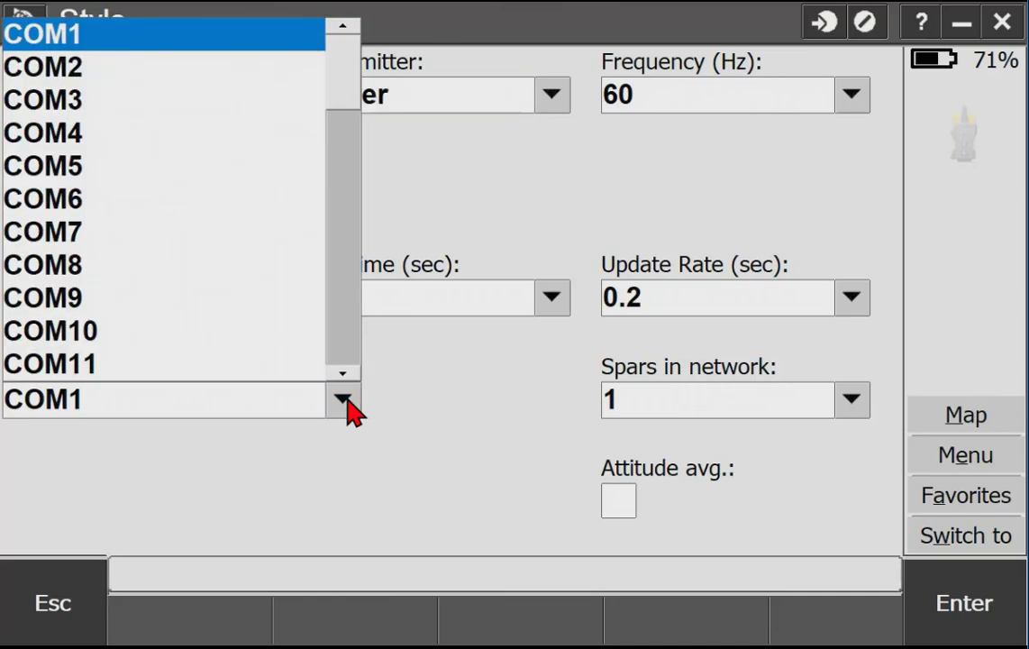
{"action": "left_click_drag", "start_coordinate": [344, 59], "coordinate": [350, 354]}
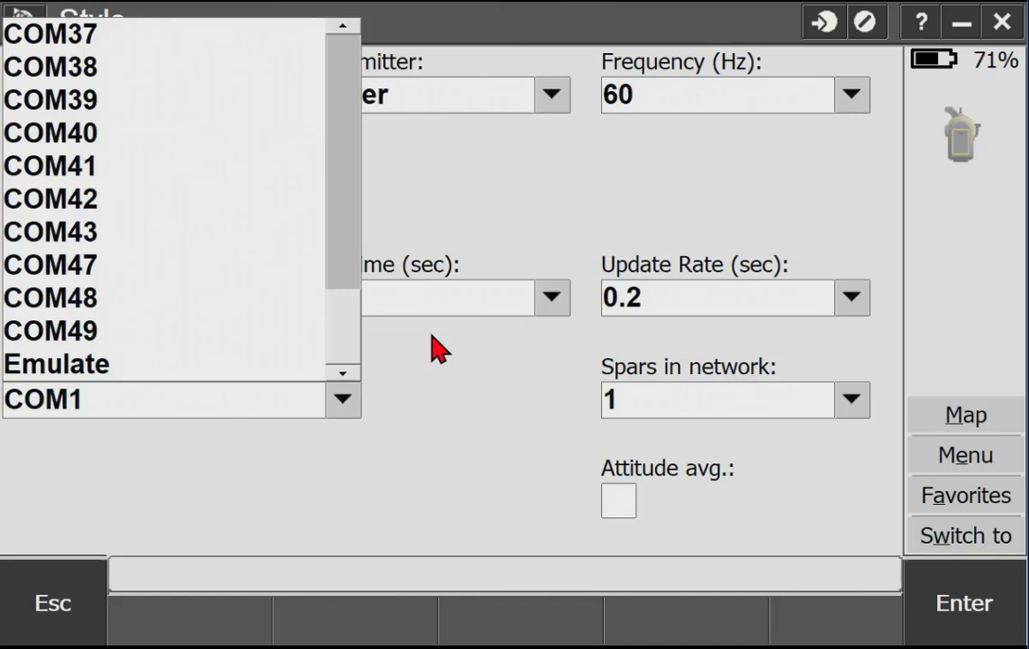
{"action": "left_click", "coordinate": [435, 368]}
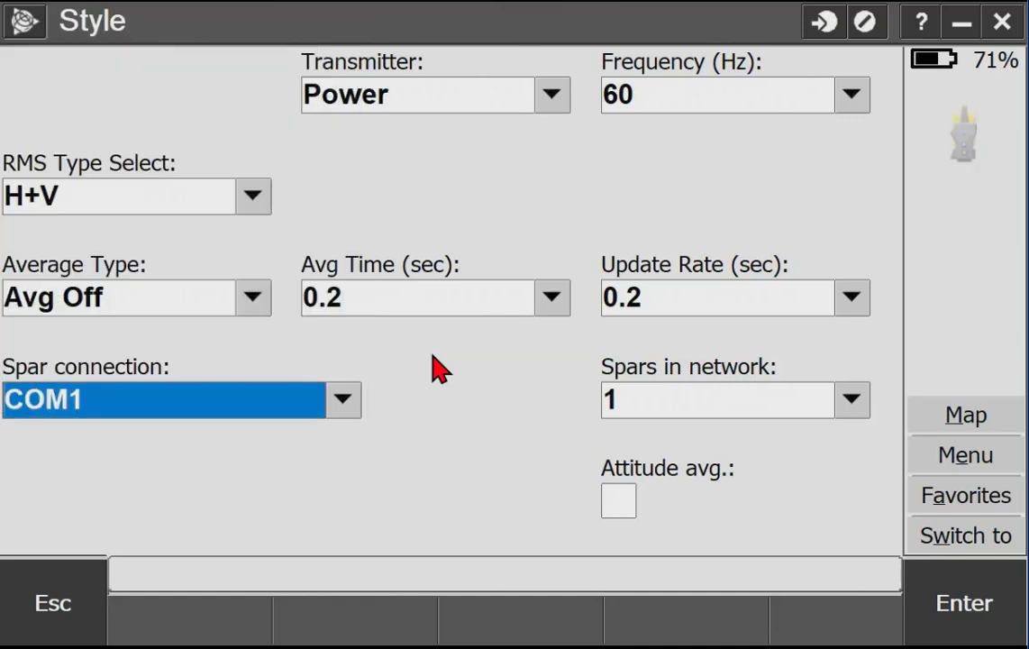
{"action": "left_click", "coordinate": [47, 609]}
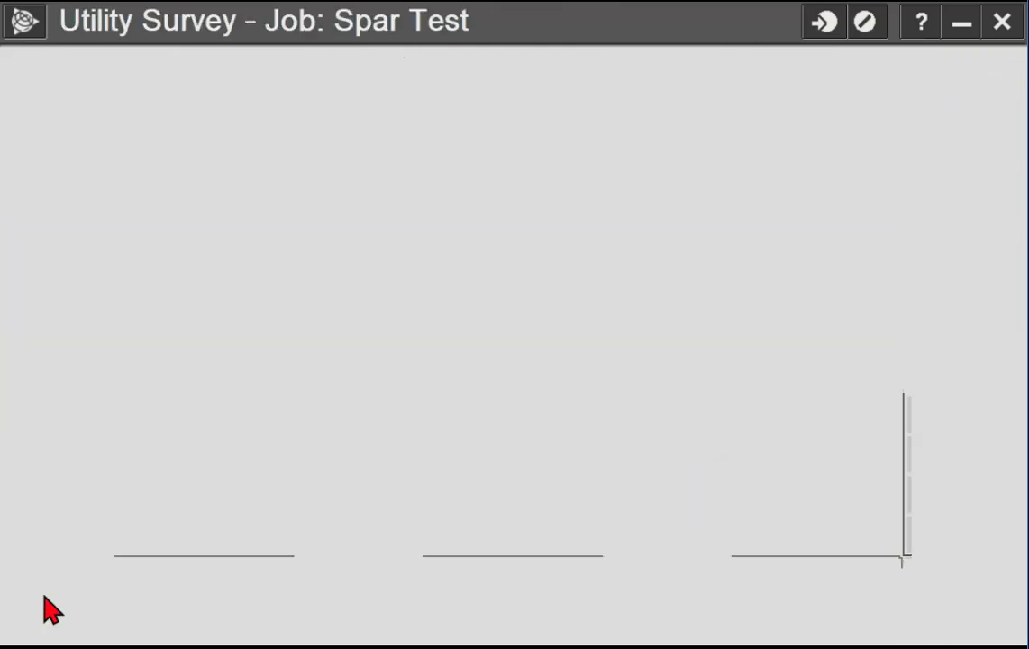
Exit Utility Survey and open Windows Bluetooth settings via Settings > Connect > Bluetooth > Config
{"action": "left_click", "coordinate": [1005, 26]}
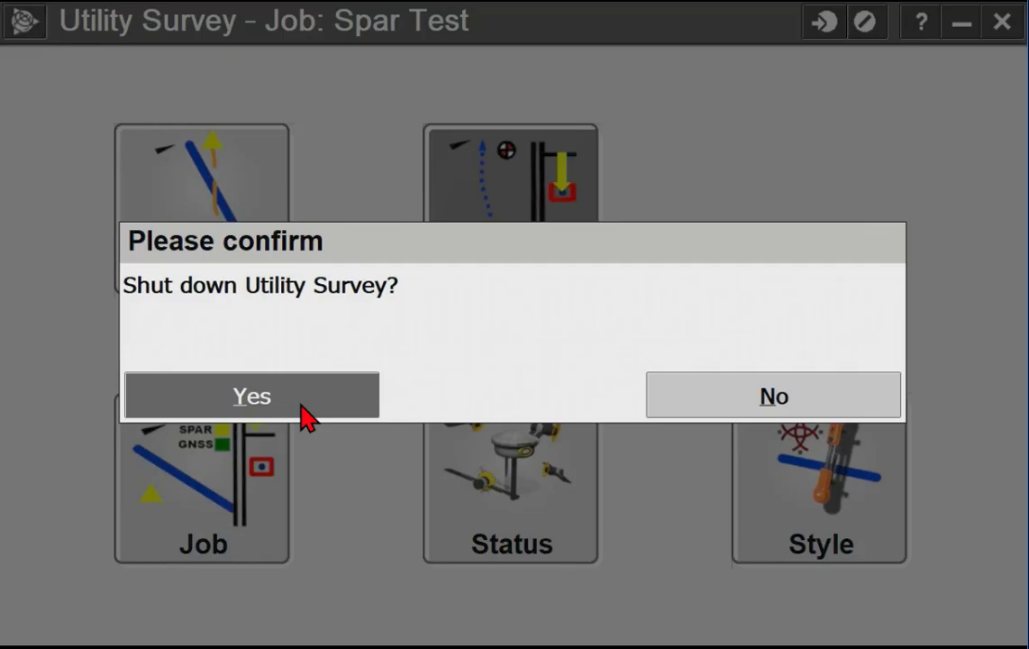
{"action": "left_click", "coordinate": [303, 413]}
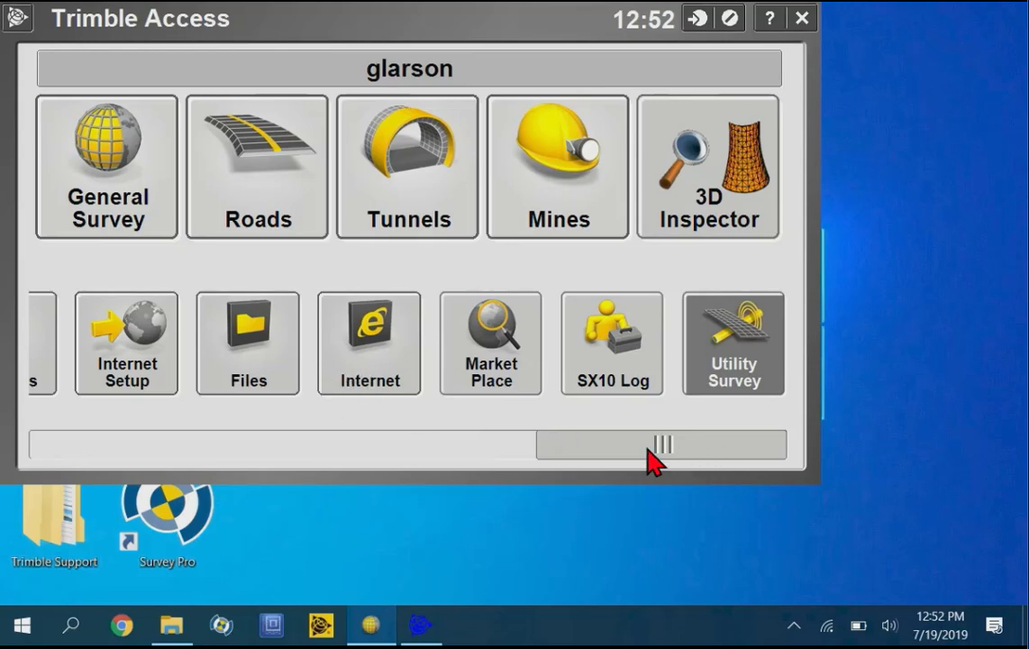
{"action": "left_click_drag", "start_coordinate": [645, 446], "coordinate": [536, 451]}
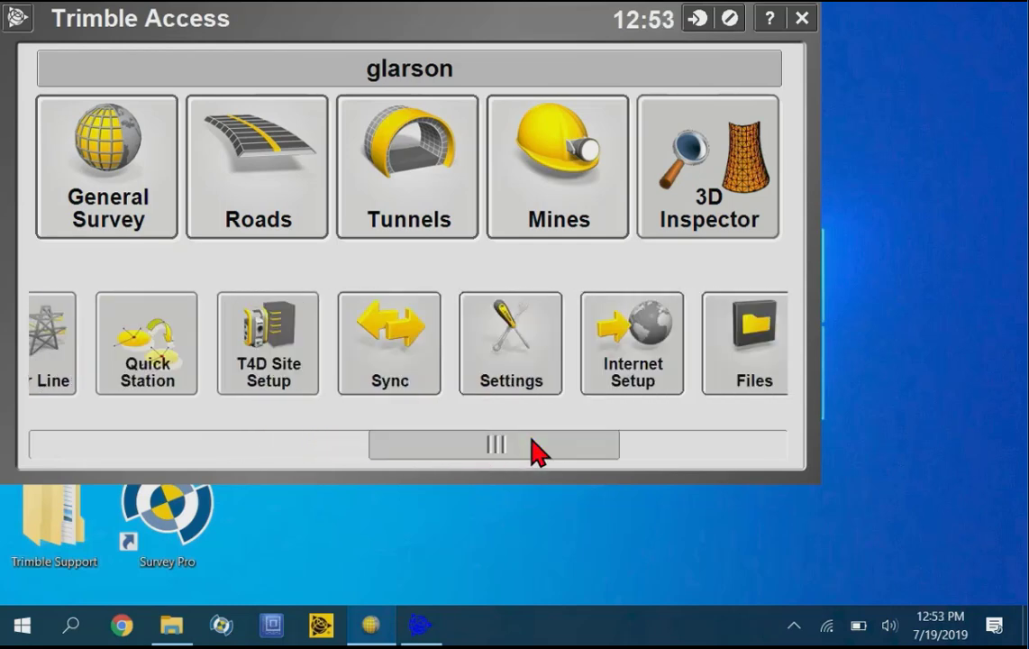
{"action": "left_click", "coordinate": [518, 363]}
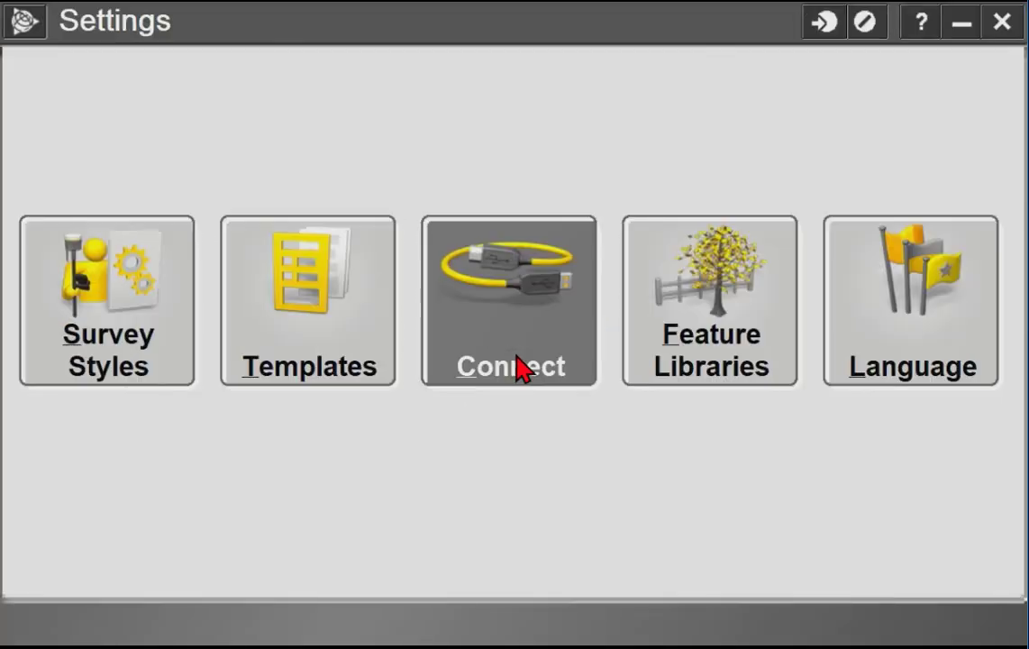
{"action": "left_click", "coordinate": [523, 341]}
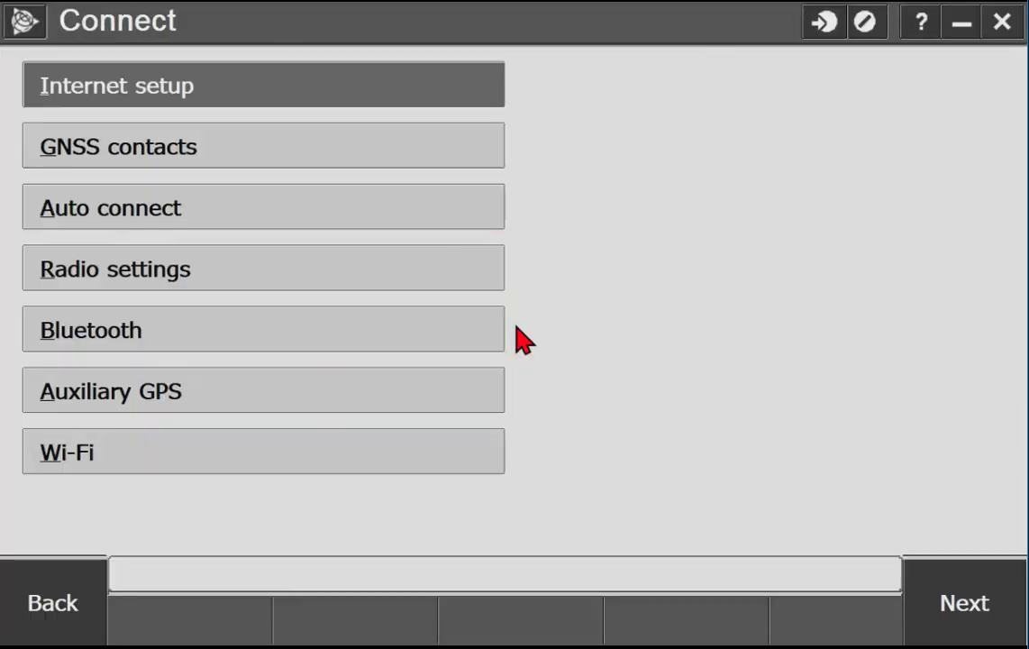
{"action": "left_click", "coordinate": [350, 348]}
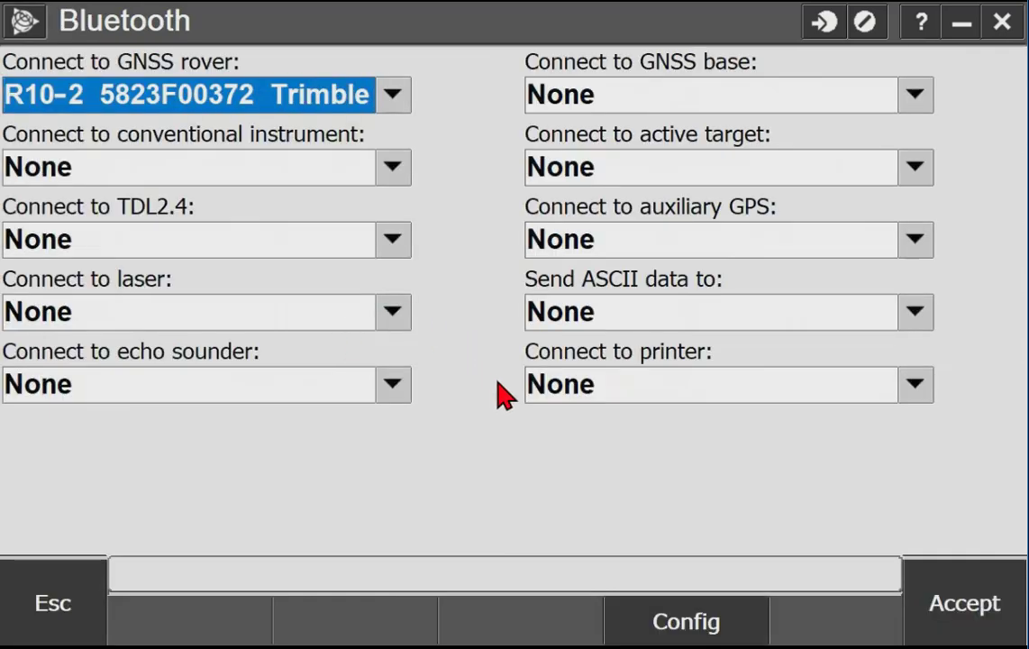
{"action": "left_click", "coordinate": [701, 627]}
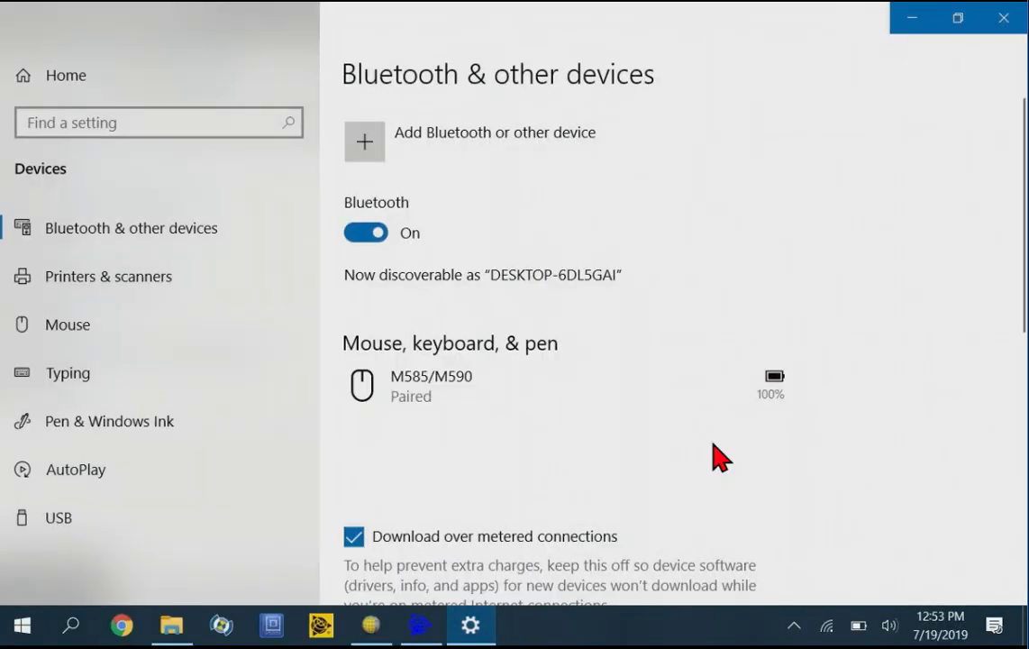
Add the FireFly-C868 as a Bluetooth device and pair it using its PIN
{"action": "left_click", "coordinate": [368, 151]}
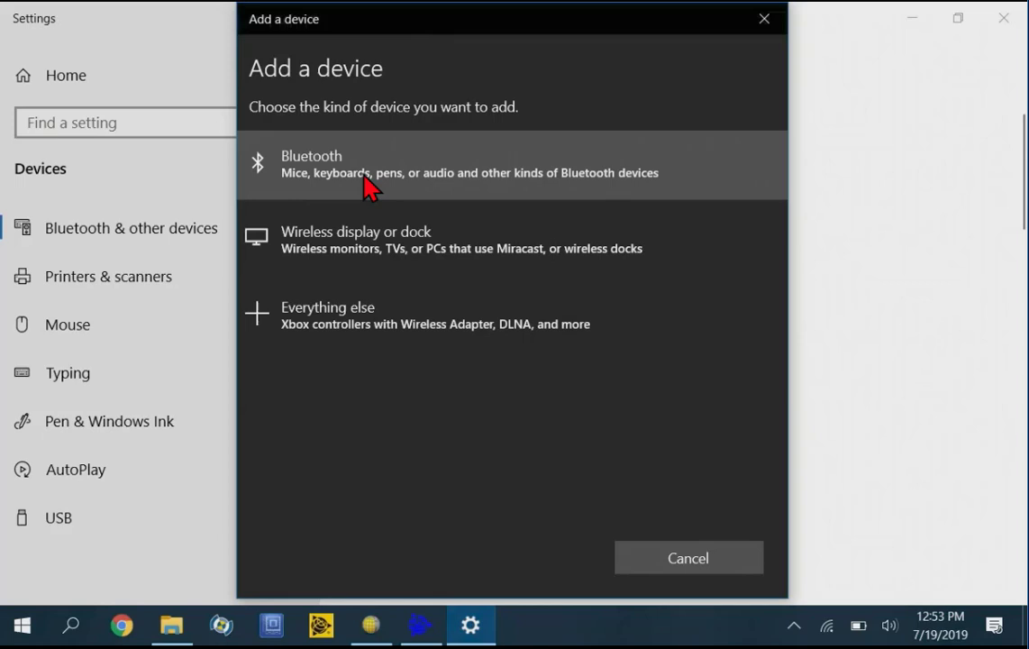
{"action": "left_click", "coordinate": [370, 189]}
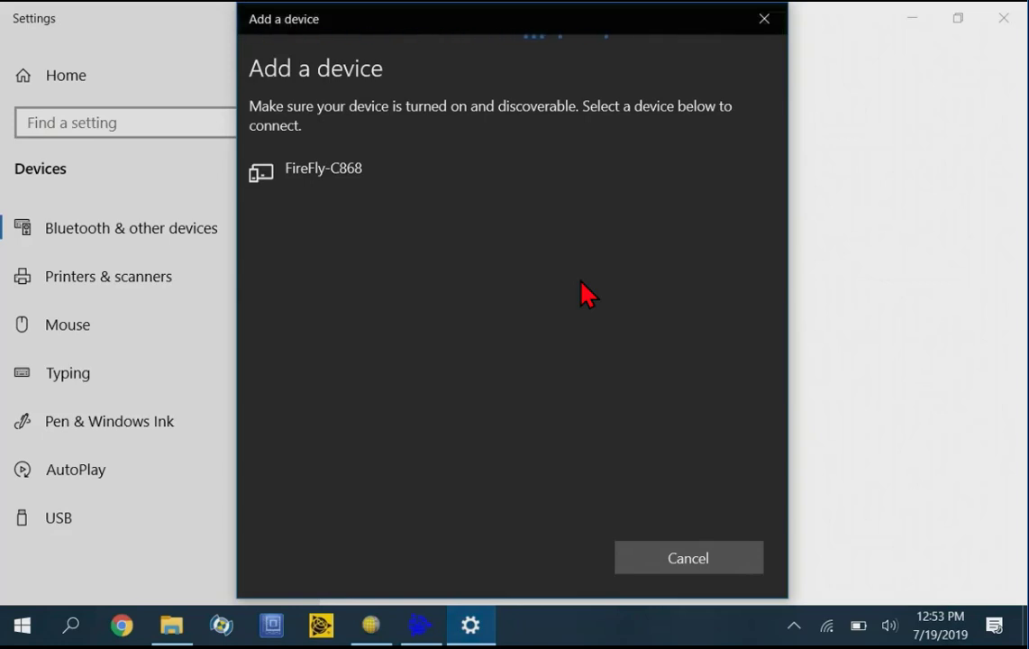
{"action": "left_click", "coordinate": [334, 174]}
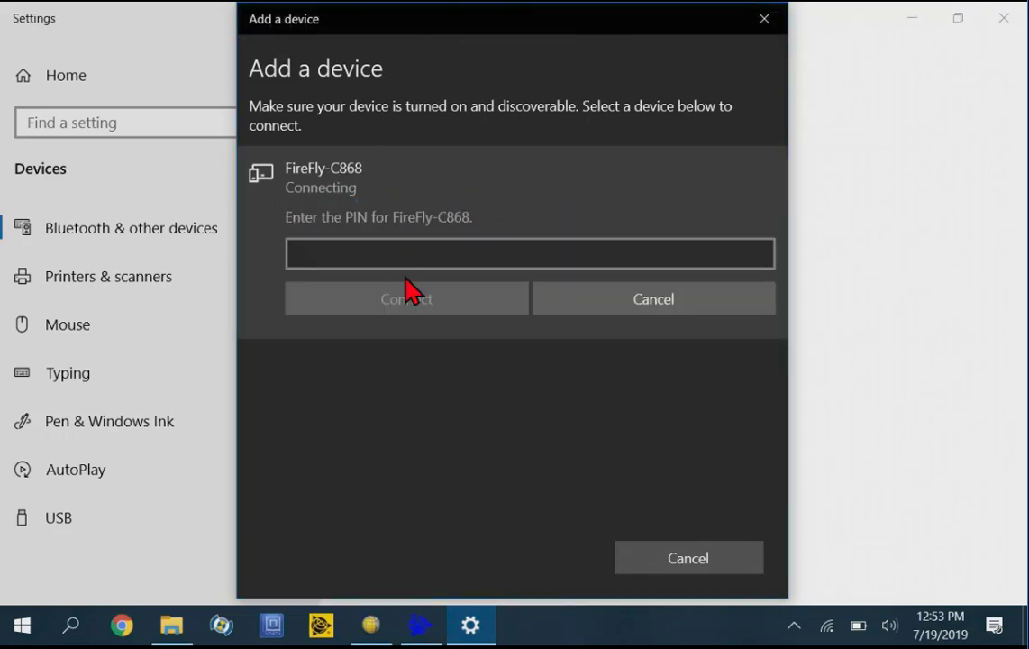
{"action": "left_click", "coordinate": [409, 257]}
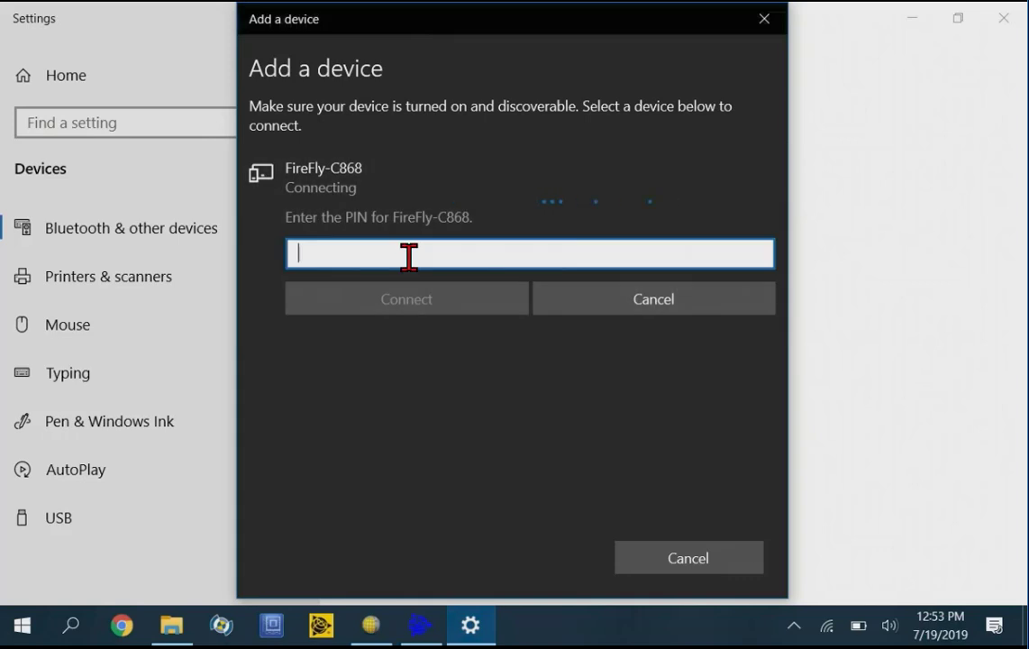
{"action": "type", "text": "1234"}
{"action": "left_click", "coordinate": [412, 303]}
{"action": "left_click", "coordinate": [411, 296]}
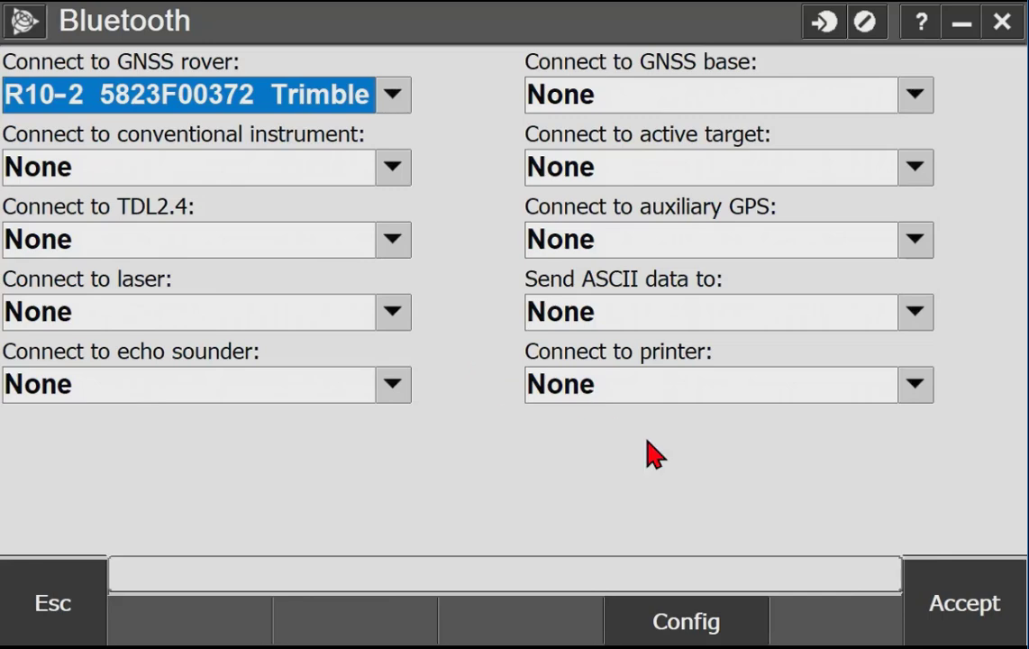
{"action": "left_click", "coordinate": [691, 624]}
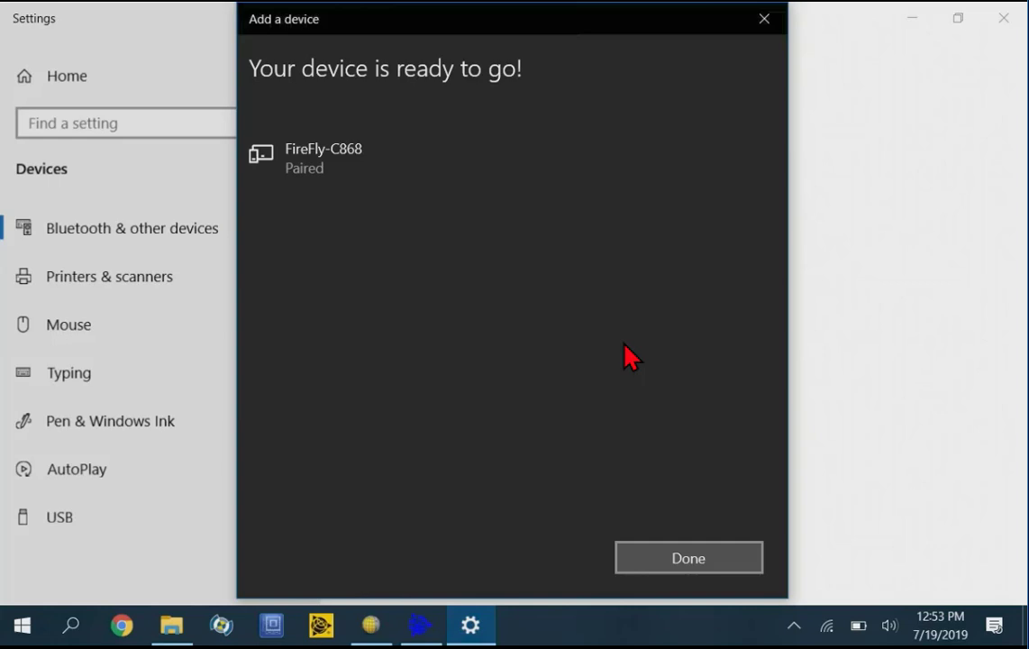
{"action": "left_click", "coordinate": [678, 563]}
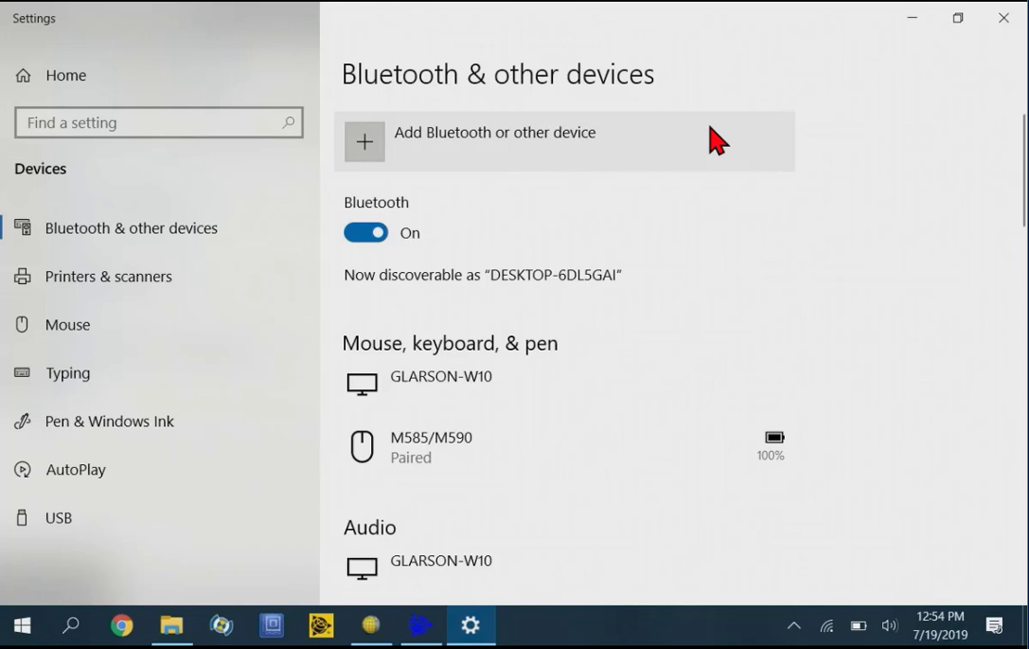
{"action": "scroll", "coordinate": [723, 238], "scroll_direction": "down", "scroll_amount": 5}
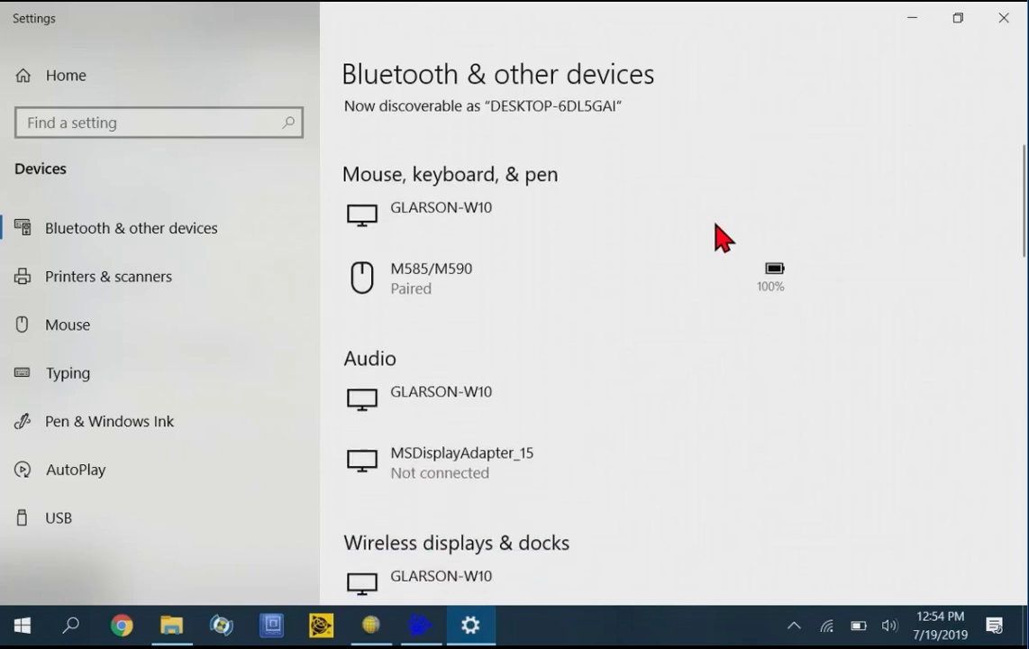
{"action": "scroll", "coordinate": [723, 238], "scroll_direction": "down", "scroll_amount": 4}
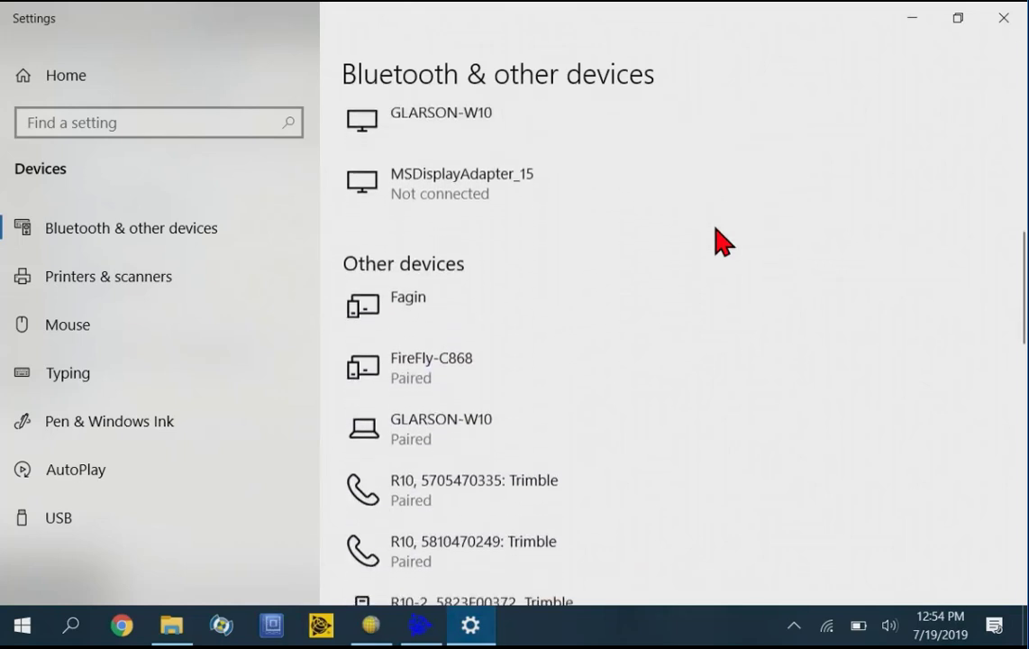
{"action": "left_click", "coordinate": [472, 197]}
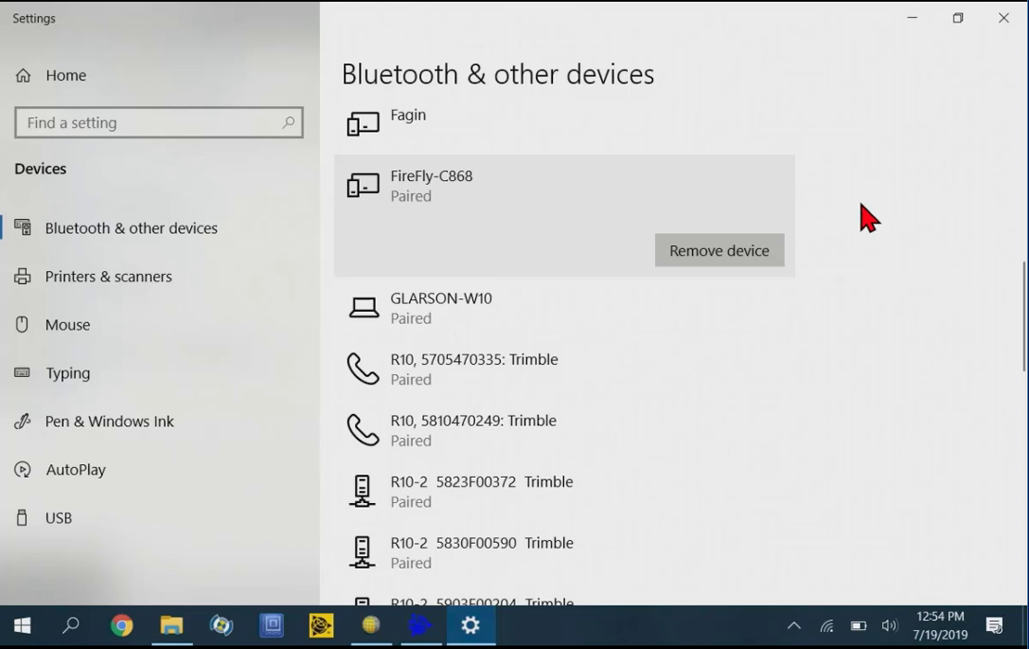
{"action": "scroll", "coordinate": [864, 212], "scroll_direction": "down", "scroll_amount": 5}
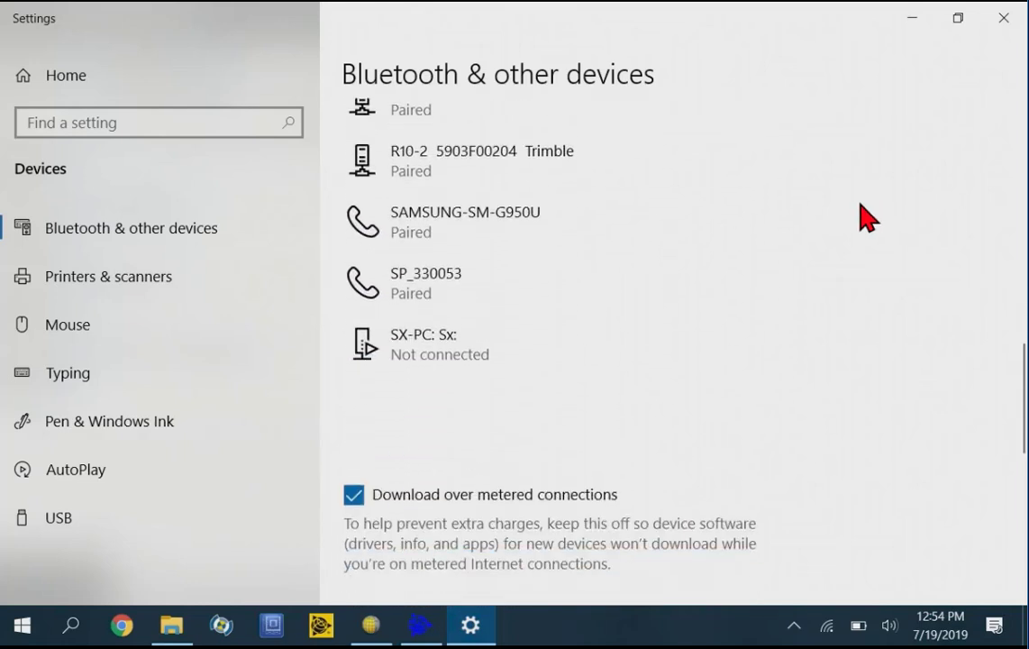
{"action": "scroll", "coordinate": [742, 227], "scroll_direction": "down", "scroll_amount": 3}
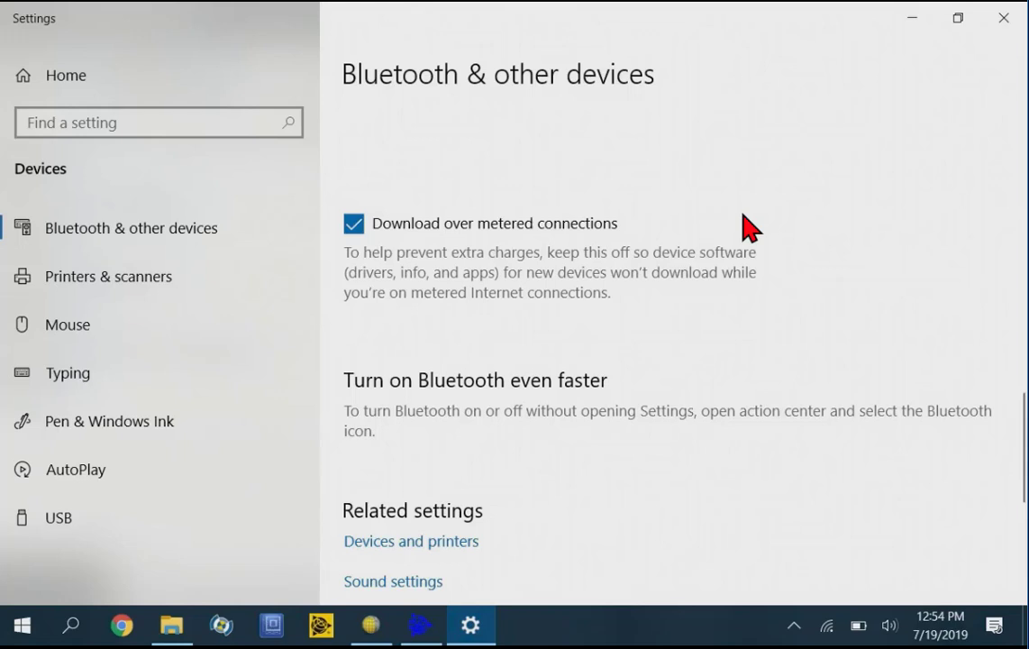
{"action": "scroll", "coordinate": [742, 227], "scroll_direction": "down", "scroll_amount": 4}
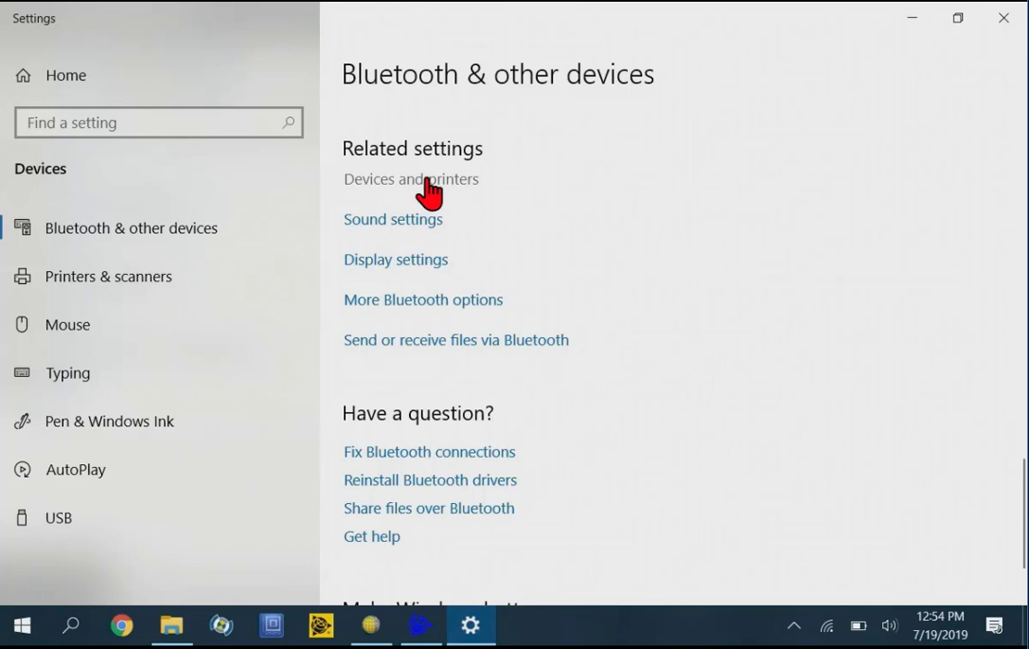
{"action": "left_click", "coordinate": [431, 179]}
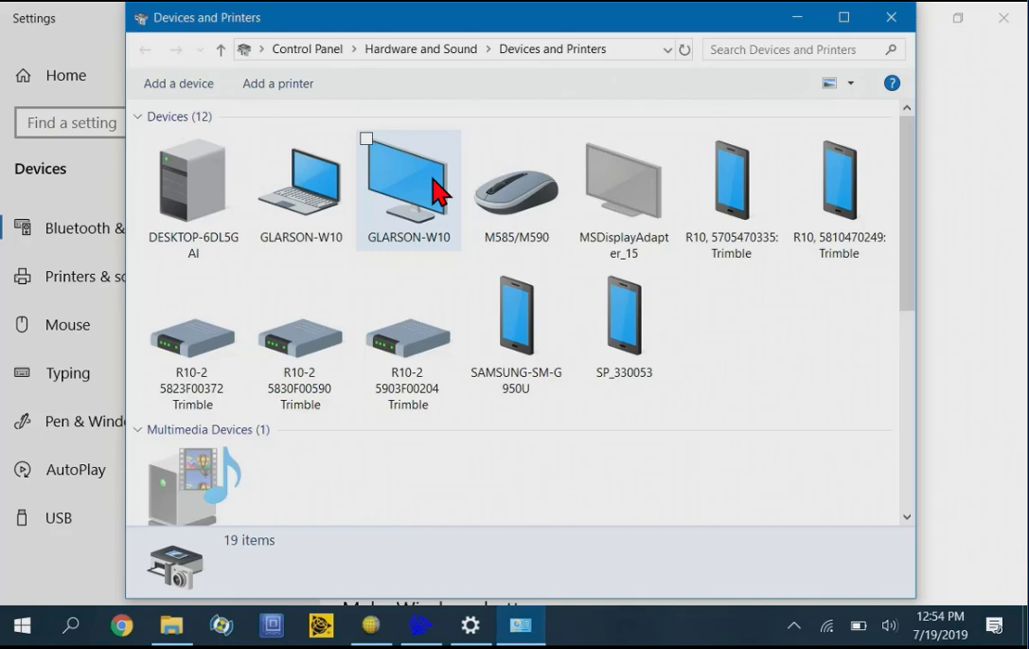
{"action": "scroll", "coordinate": [730, 267], "scroll_direction": "down", "scroll_amount": 5}
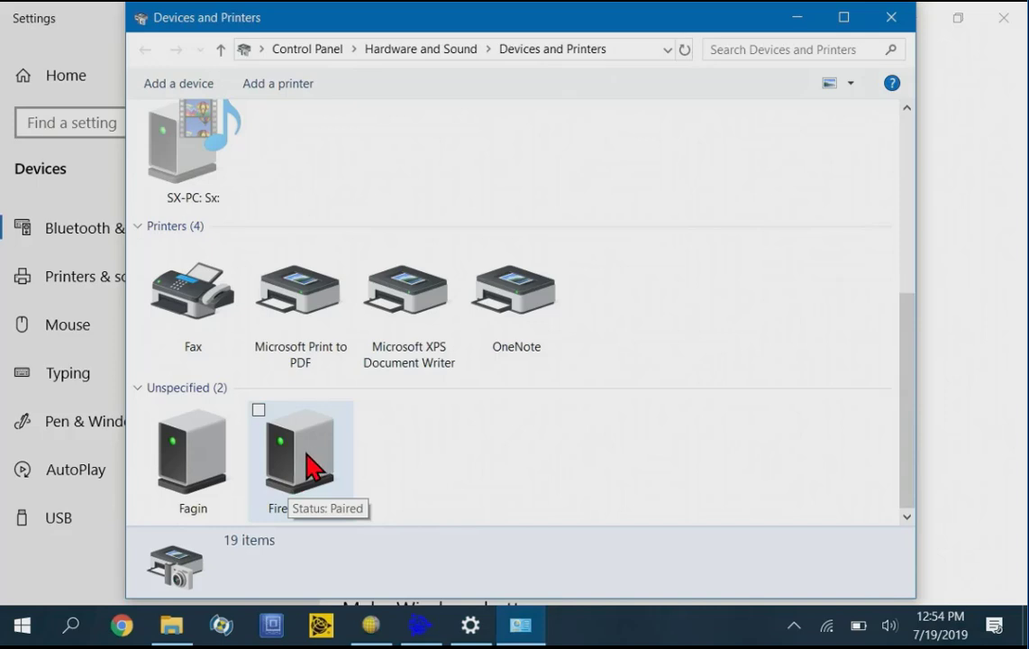
{"action": "right_click", "coordinate": [306, 461]}
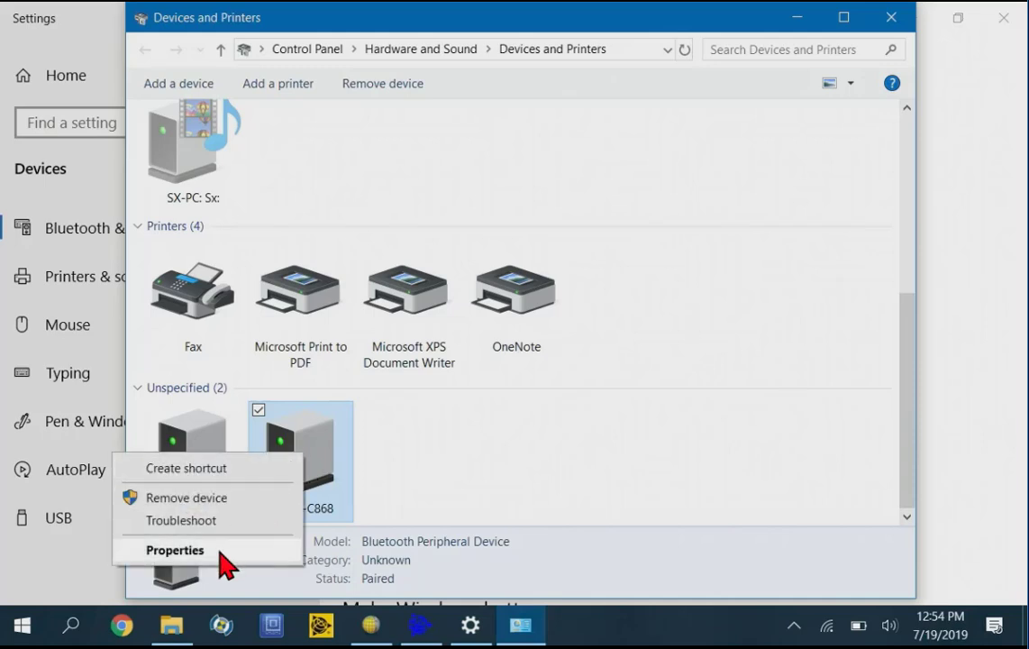
{"action": "left_click", "coordinate": [219, 553]}
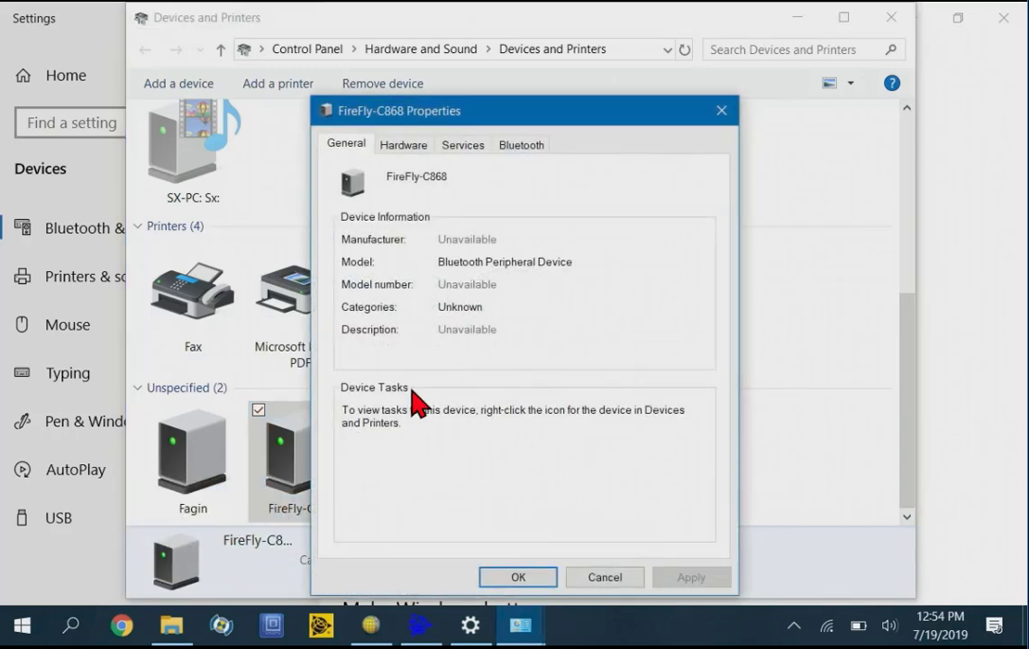
{"action": "left_click", "coordinate": [463, 146]}
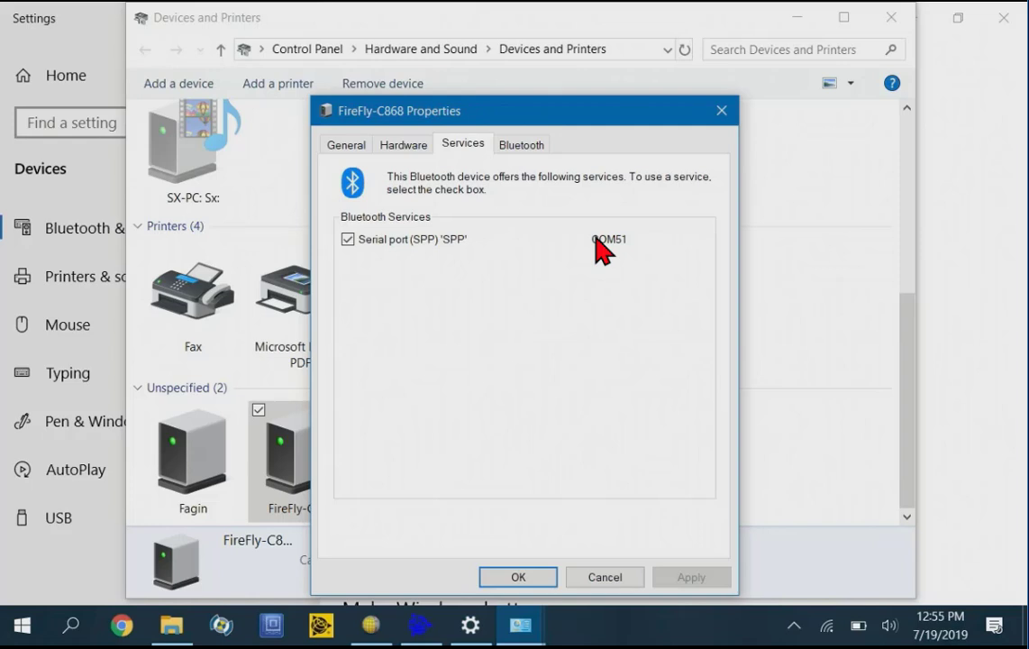
{"action": "left_click", "coordinate": [534, 578]}
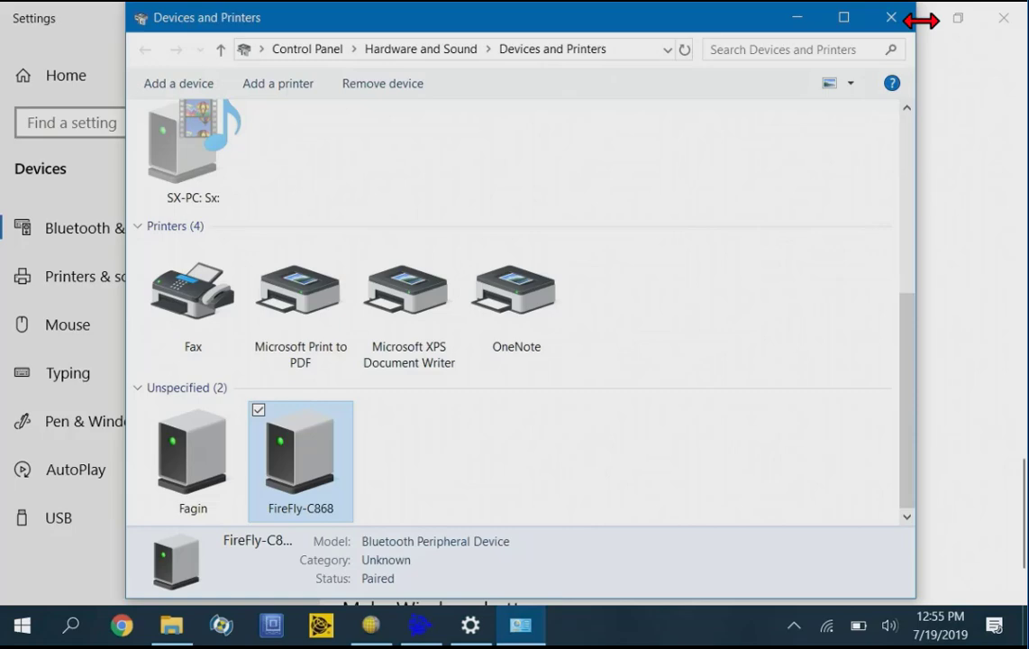
Close the Windows and Trimble settings screens and relaunch Utility Survey from the launcher
{"action": "left_click", "coordinate": [899, 18]}
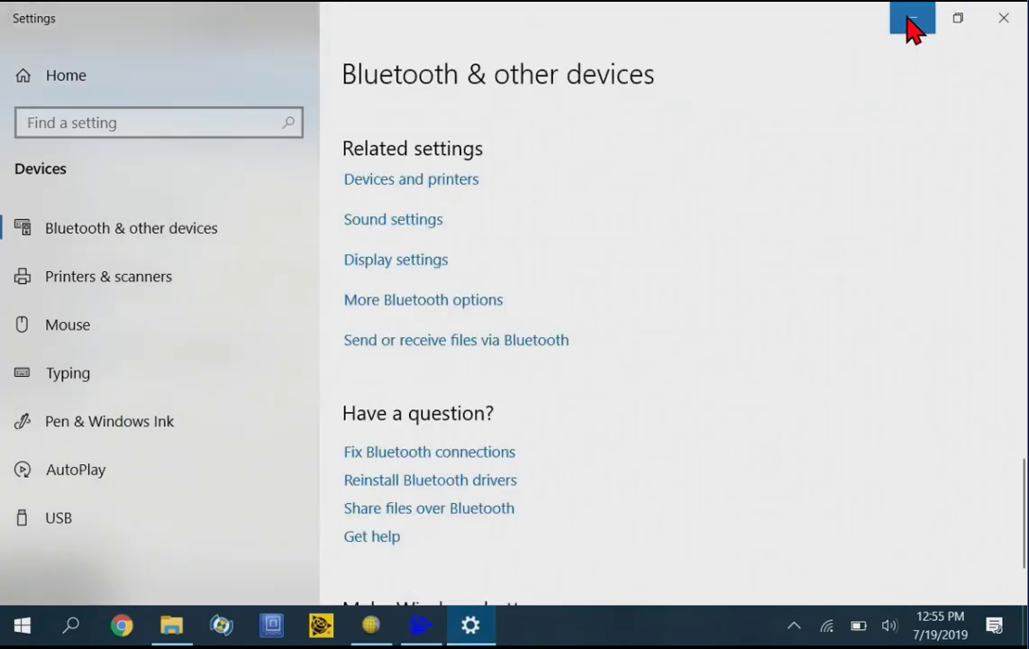
{"action": "left_click", "coordinate": [1005, 20]}
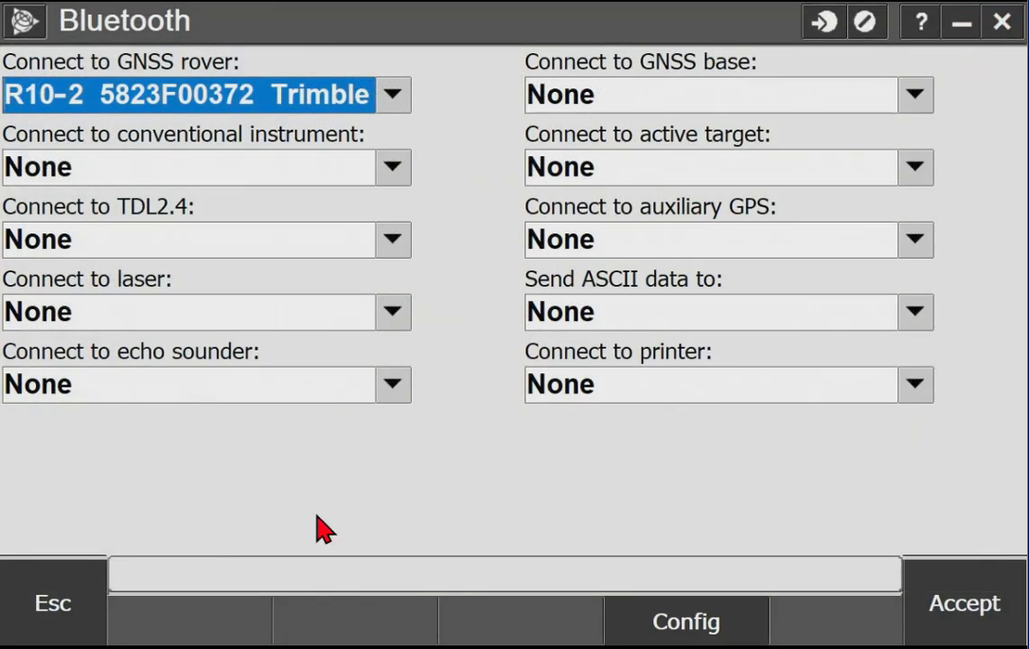
{"action": "left_click", "coordinate": [50, 584]}
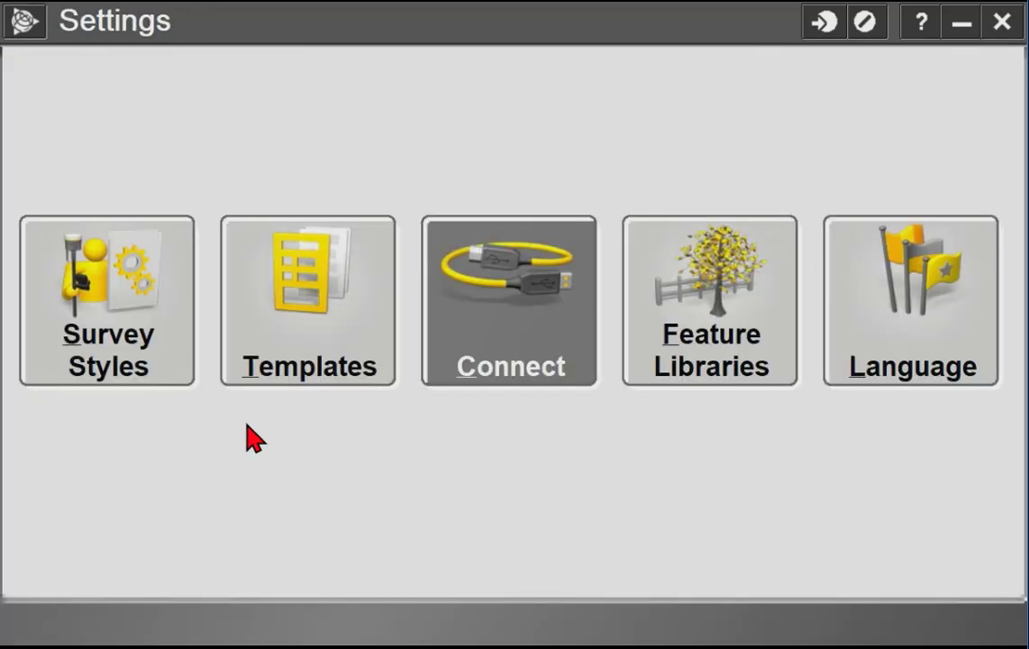
{"action": "left_click", "coordinate": [1015, 22]}
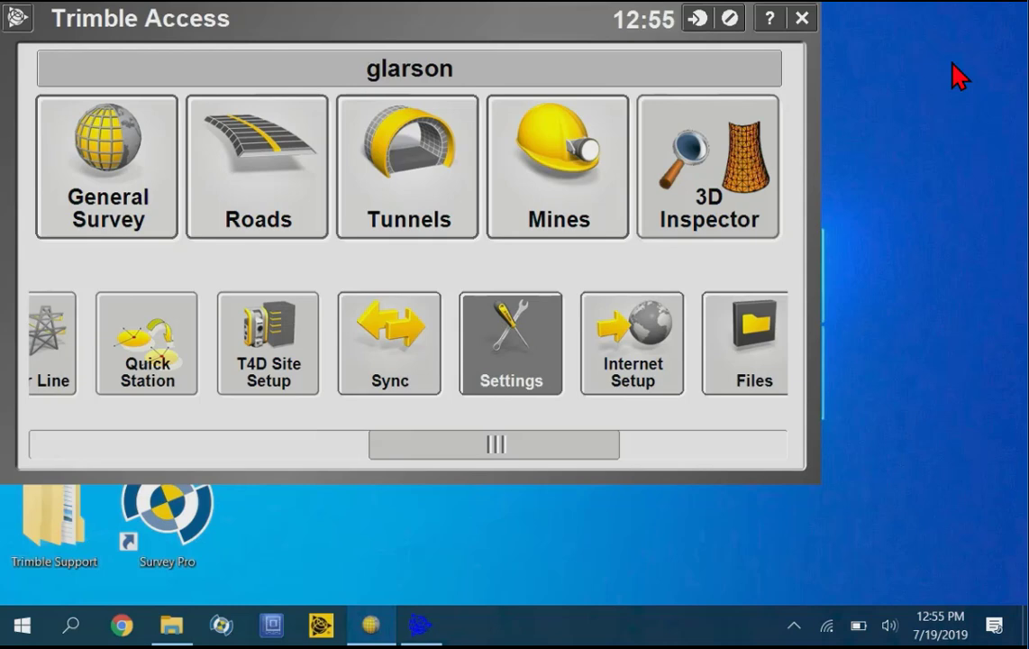
{"action": "left_click_drag", "start_coordinate": [505, 455], "coordinate": [783, 459]}
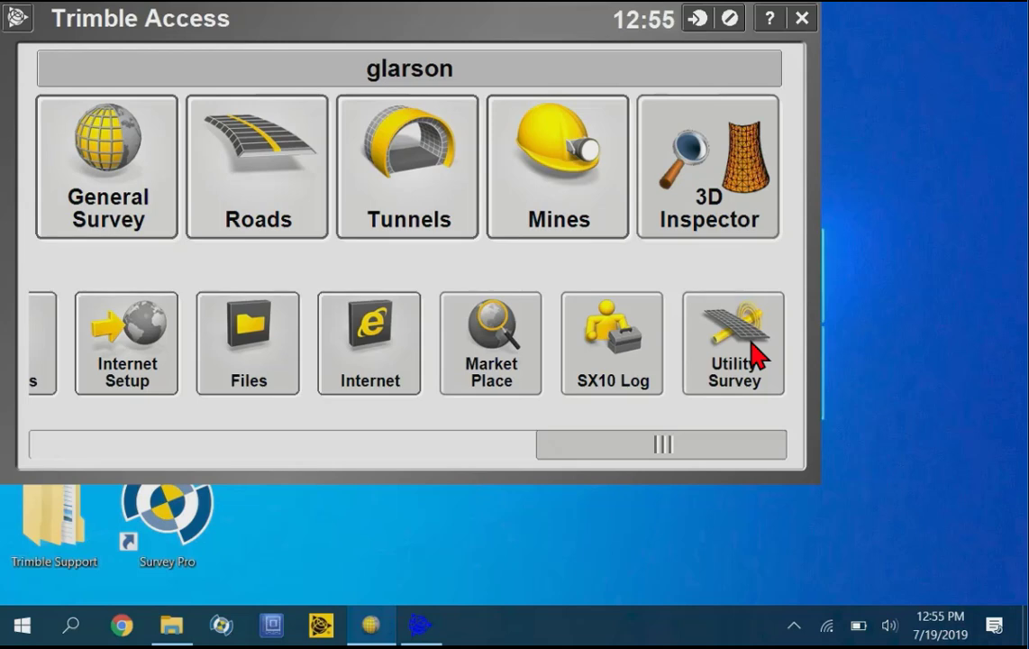
{"action": "left_click", "coordinate": [753, 354]}
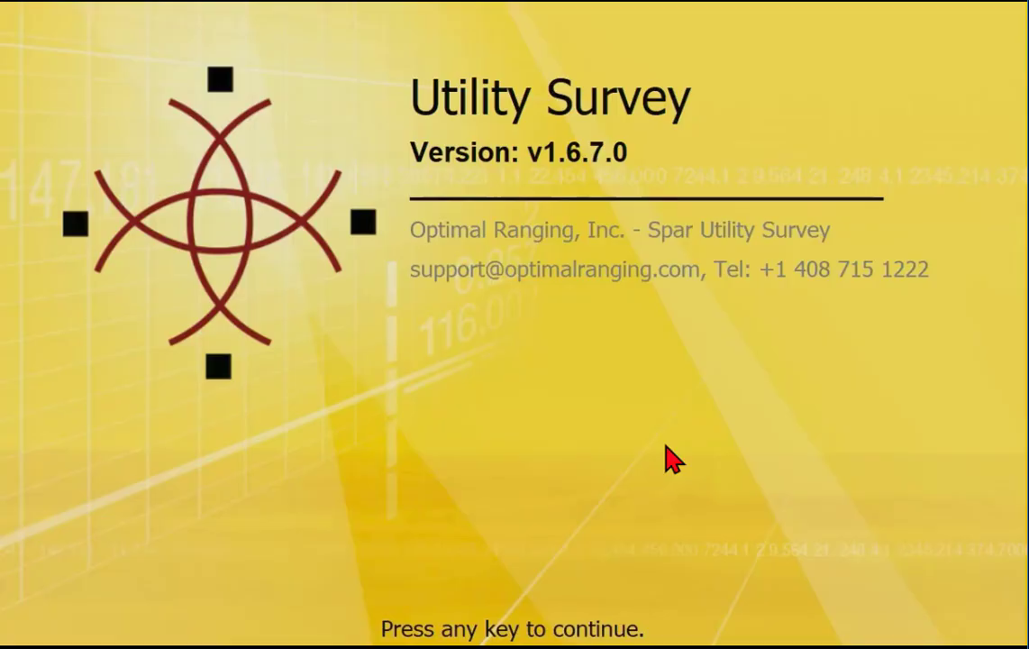
Choose COM51, the FireFly-C868's Bluetooth serial port, as the Style's Spar connection
{"action": "left_click", "coordinate": [665, 458]}
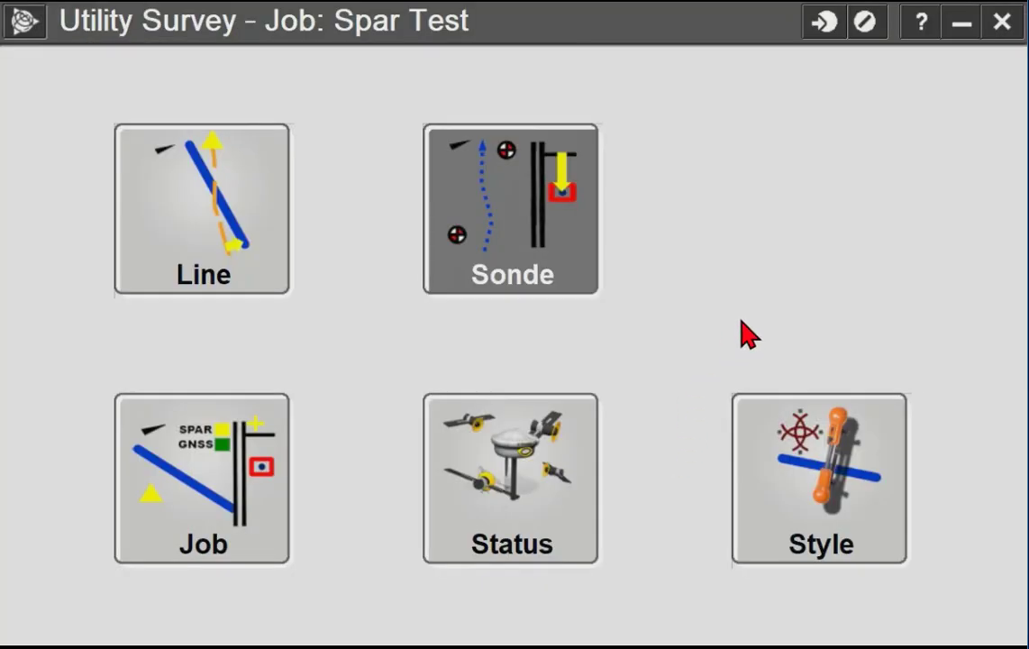
{"action": "left_click", "coordinate": [843, 500]}
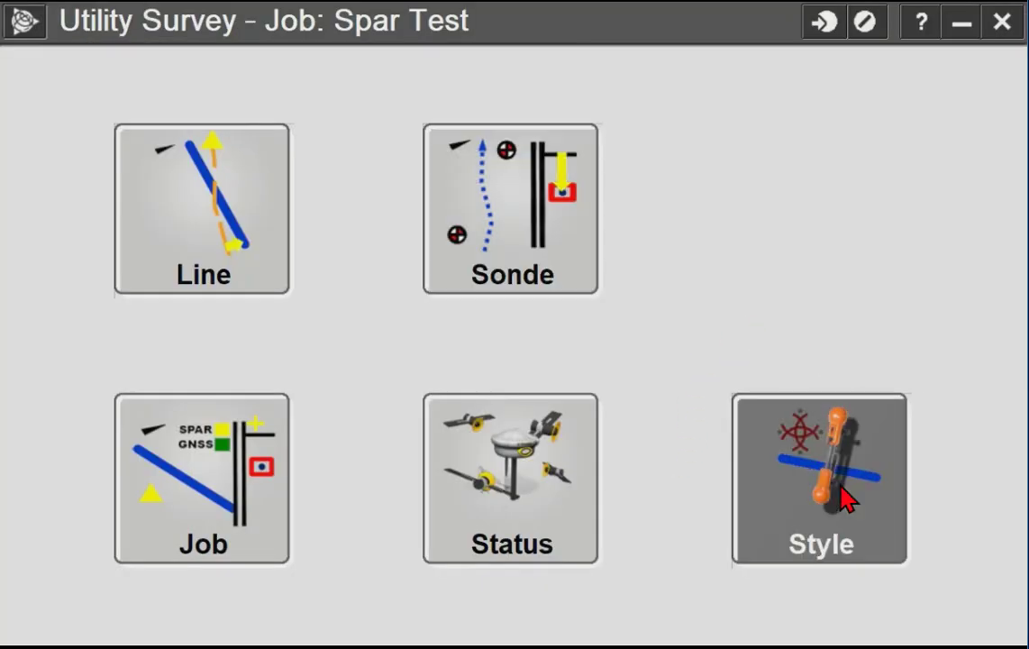
{"action": "left_click", "coordinate": [843, 500]}
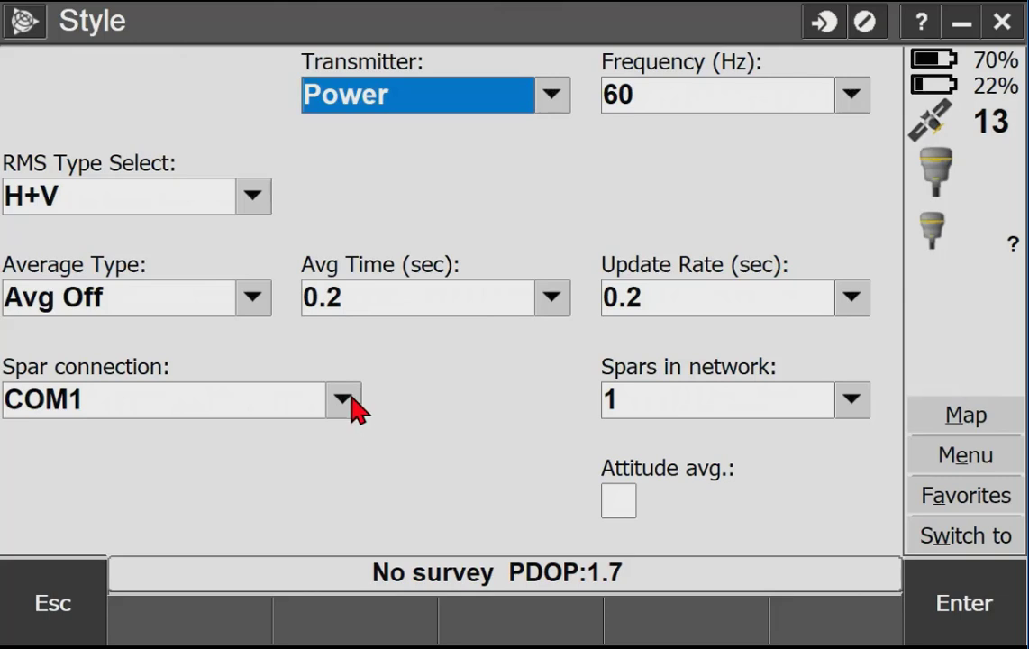
{"action": "left_click", "coordinate": [343, 399]}
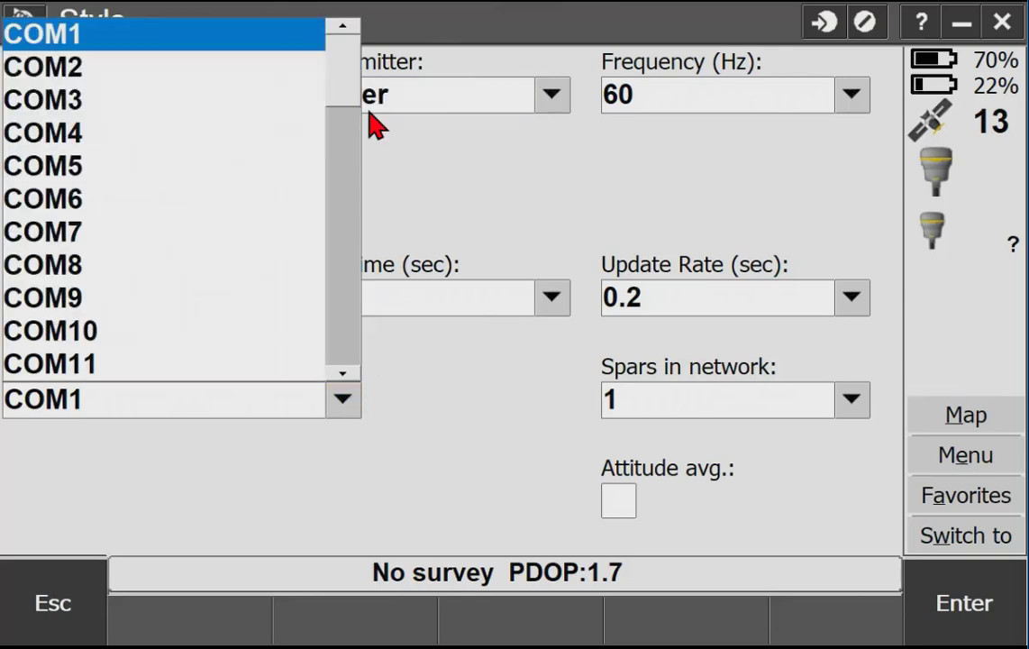
{"action": "left_click_drag", "start_coordinate": [355, 133], "coordinate": [345, 354]}
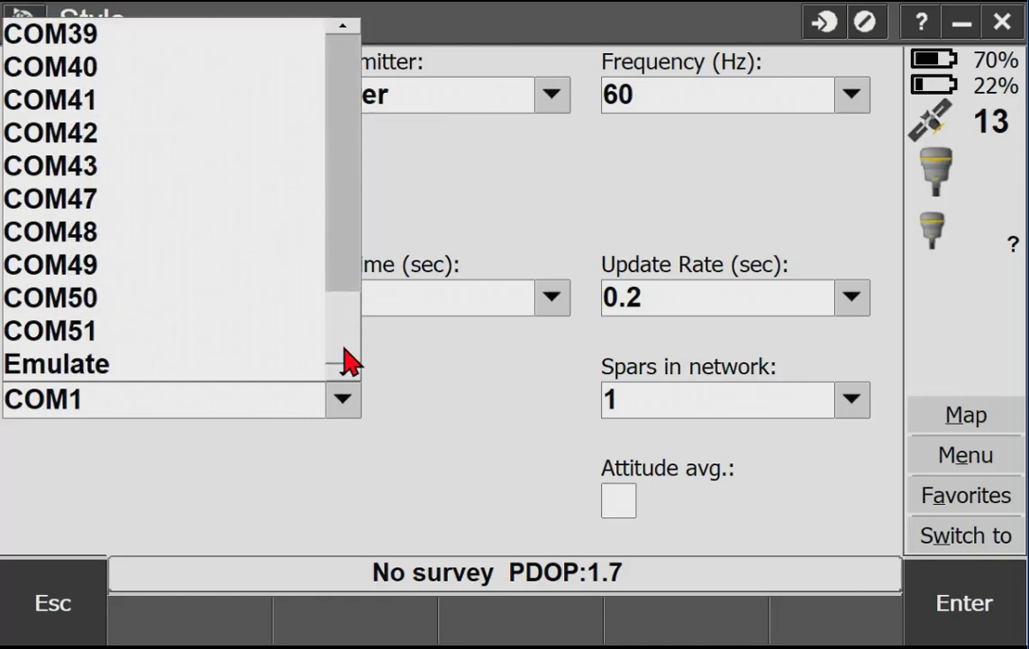
{"action": "left_click", "coordinate": [65, 334]}
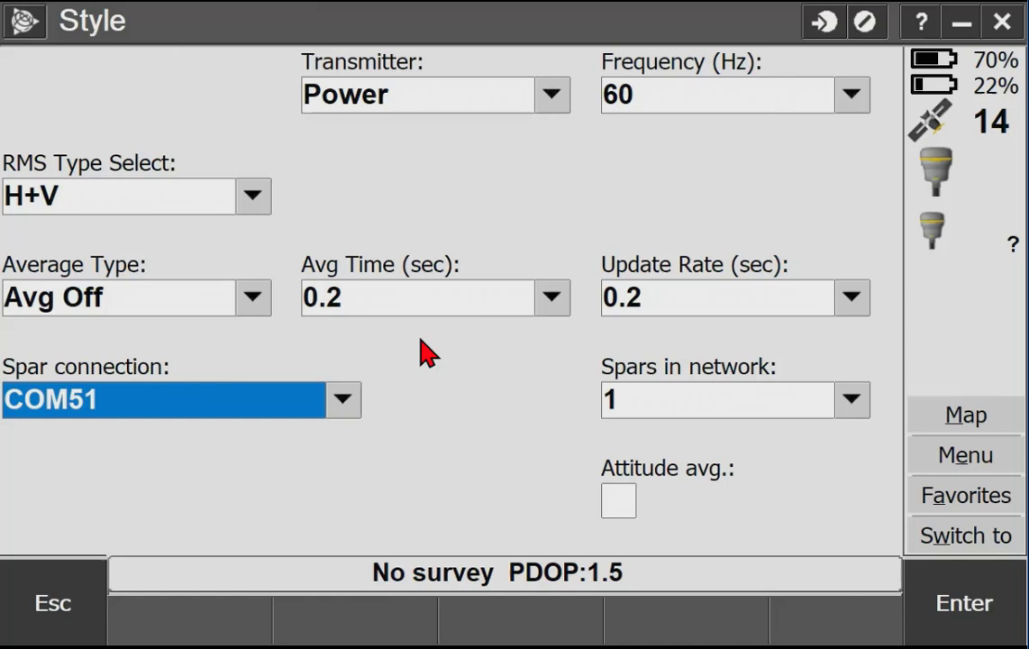
Save the Style, start Line locating in FieldSens View, and connect it to the SPAR
{"action": "left_click", "coordinate": [941, 622]}
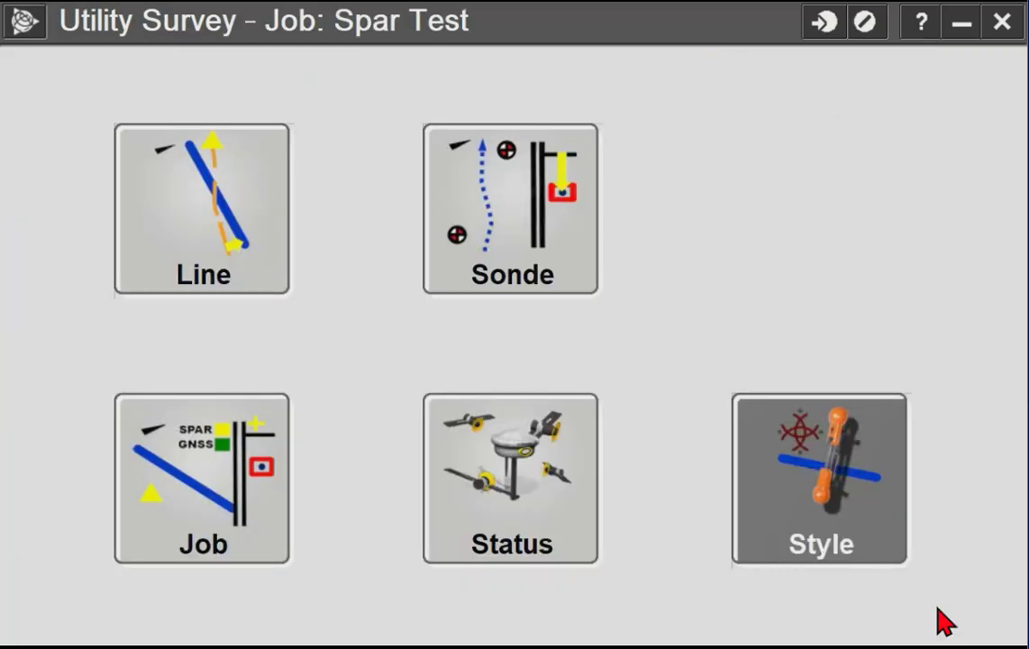
{"action": "left_click", "coordinate": [232, 249]}
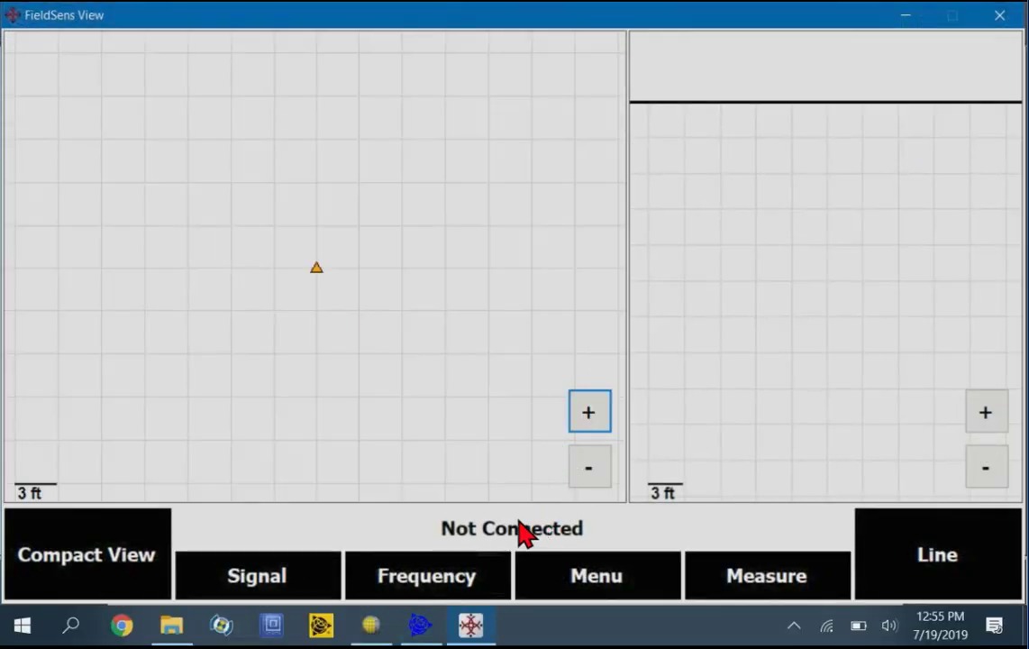
{"action": "left_click", "coordinate": [590, 539]}
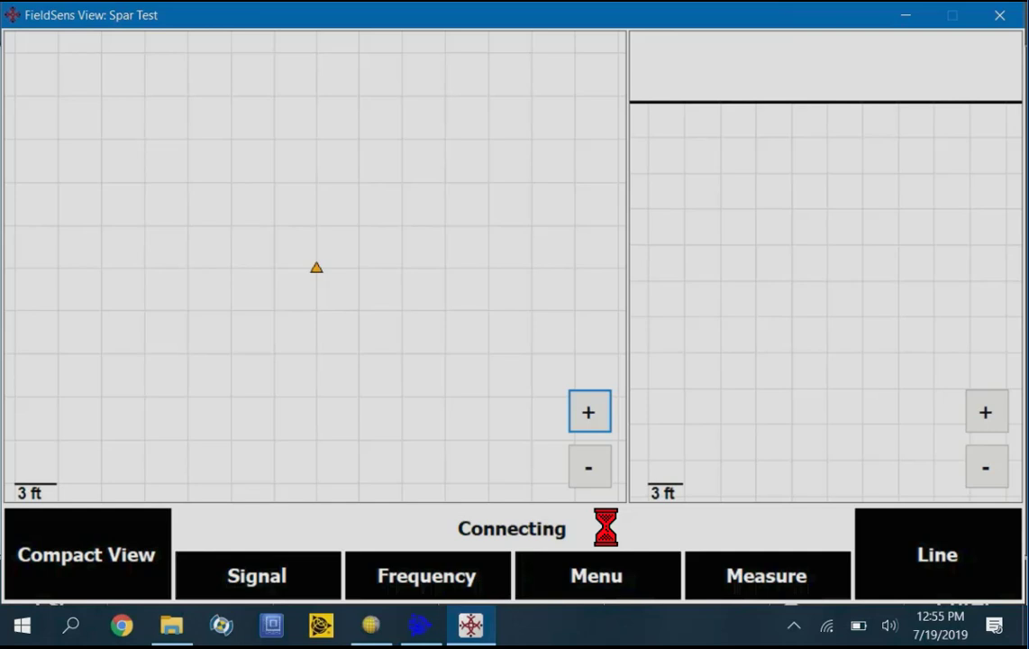